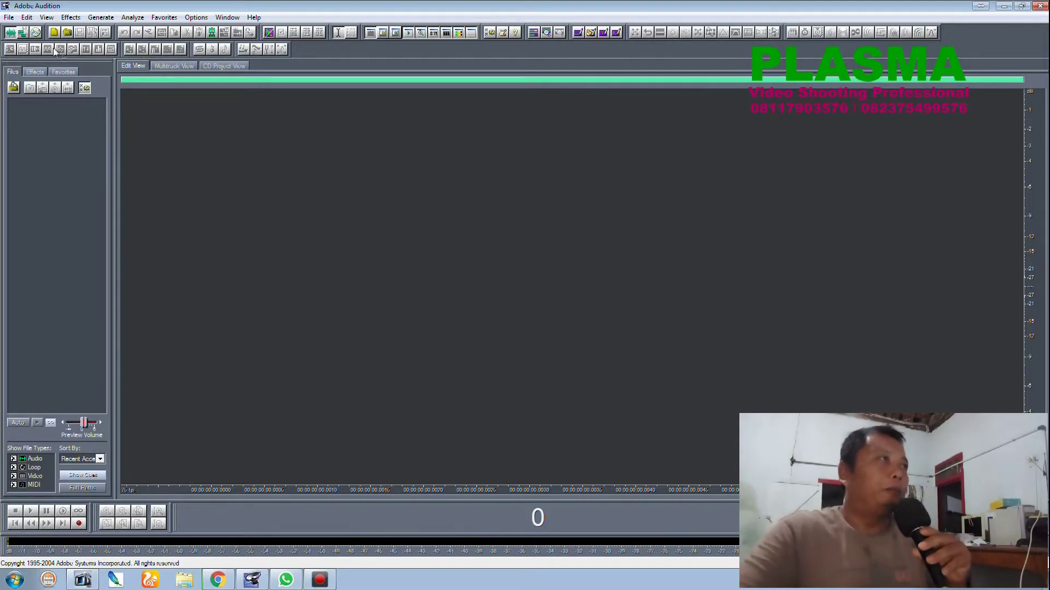
Create a 44100 Hz, 16-bit stereo waveform and record a voice take of about 1 minute 17 seconds into it
left_click(55, 33)
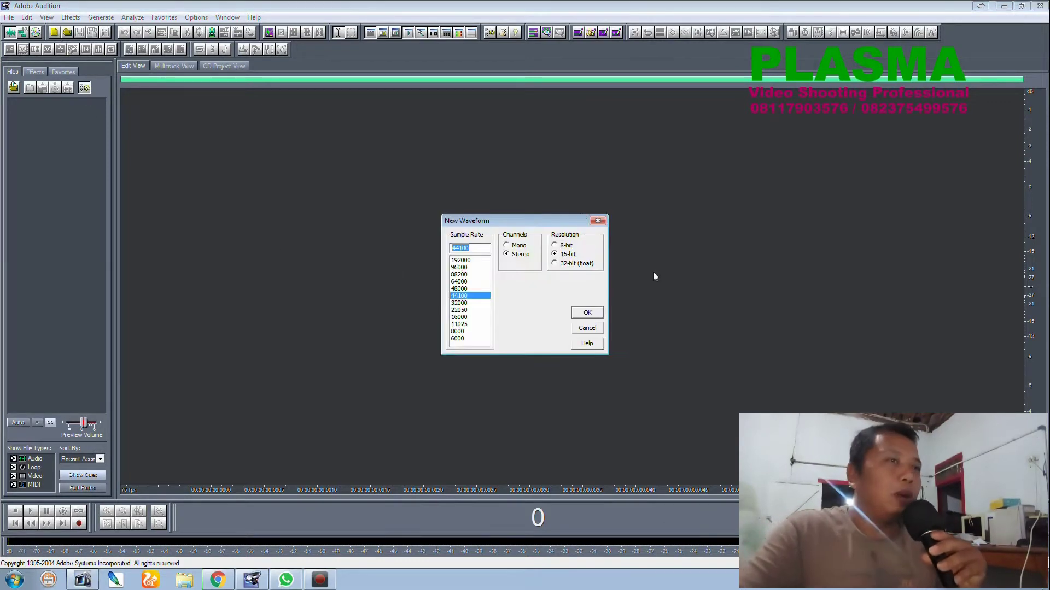
left_click(593, 314)
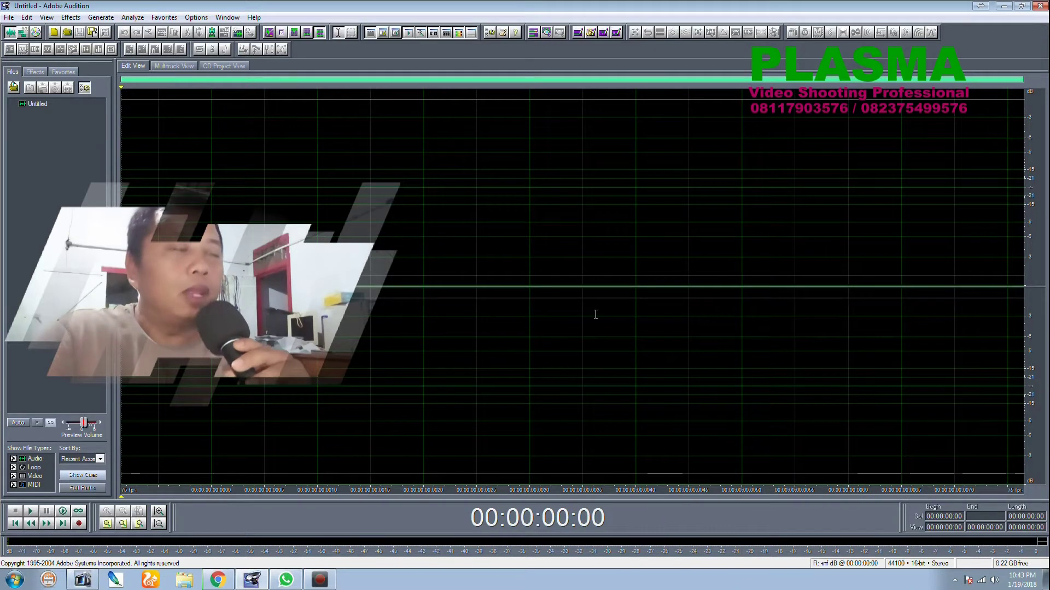
left_click(79, 524)
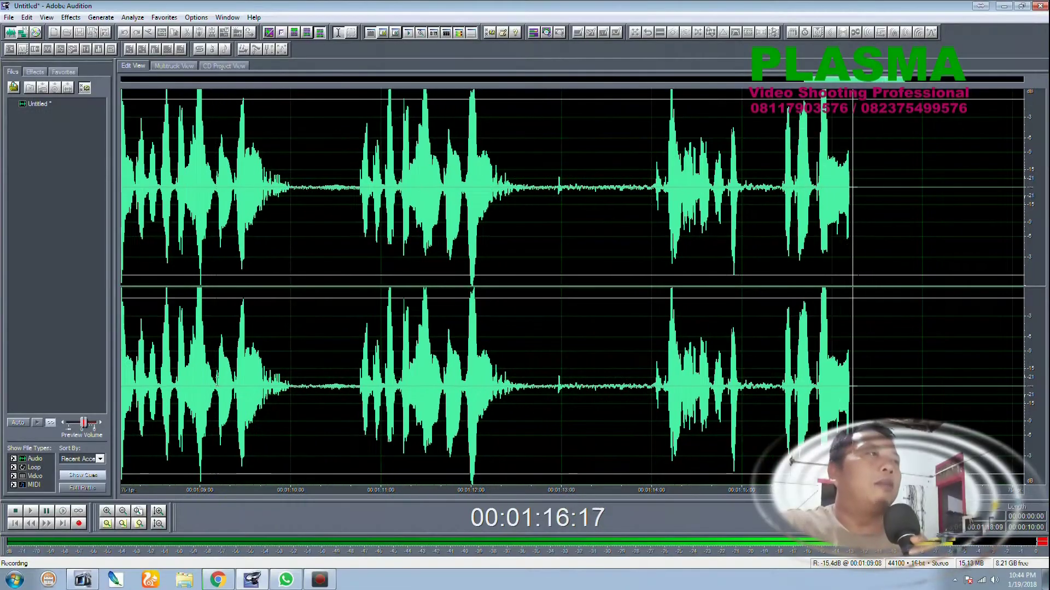
key("space")
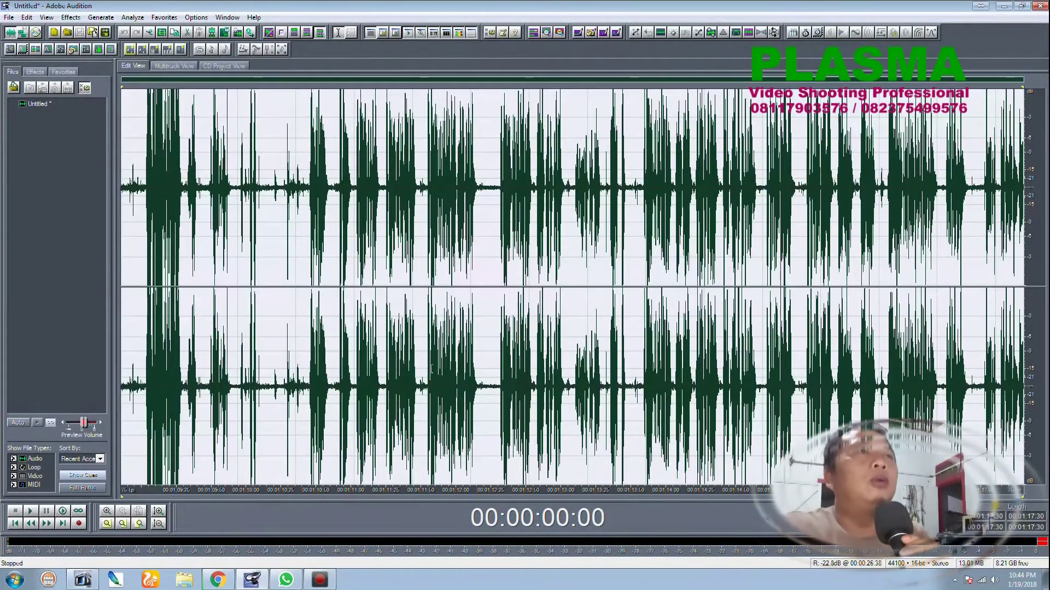
left_click(645, 279)
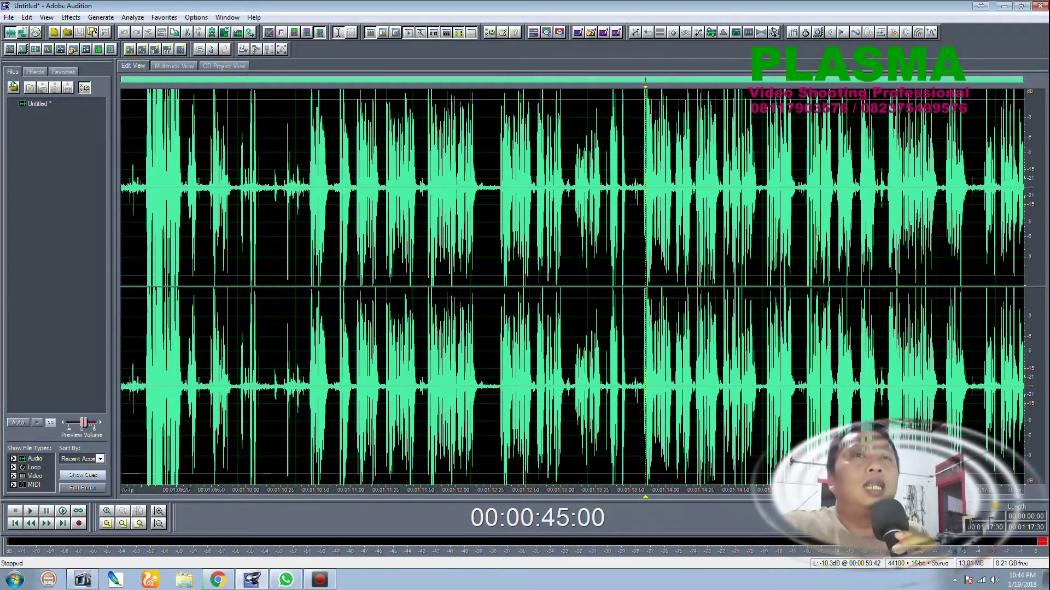
Play back the voice recording from about 00:00:44:57 and again from about 00:00:58:72 to check the spoken content
left_click(882, 224)
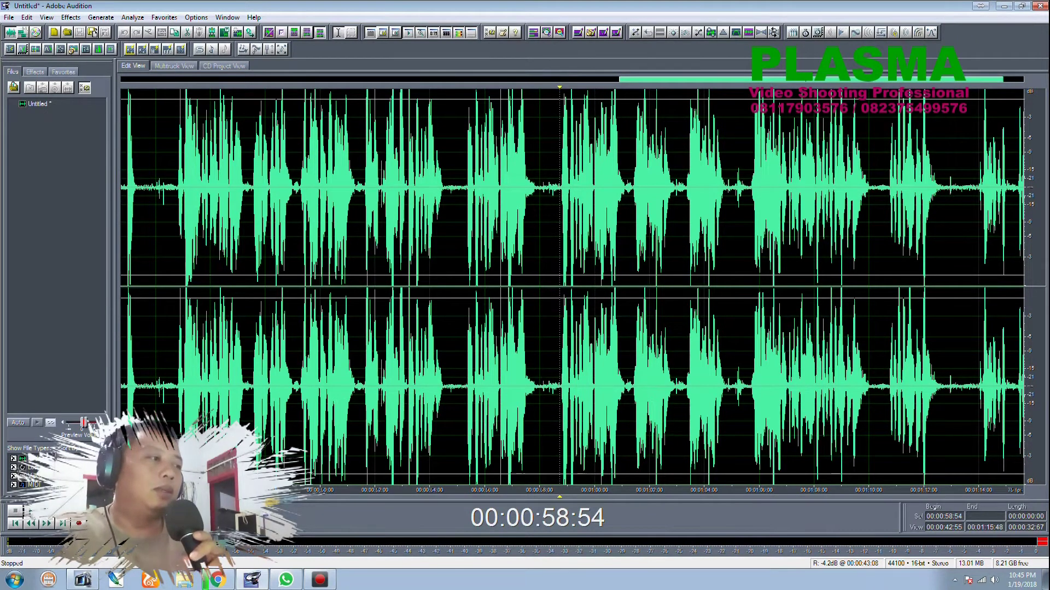
left_click(26, 511)
left_click(16, 512)
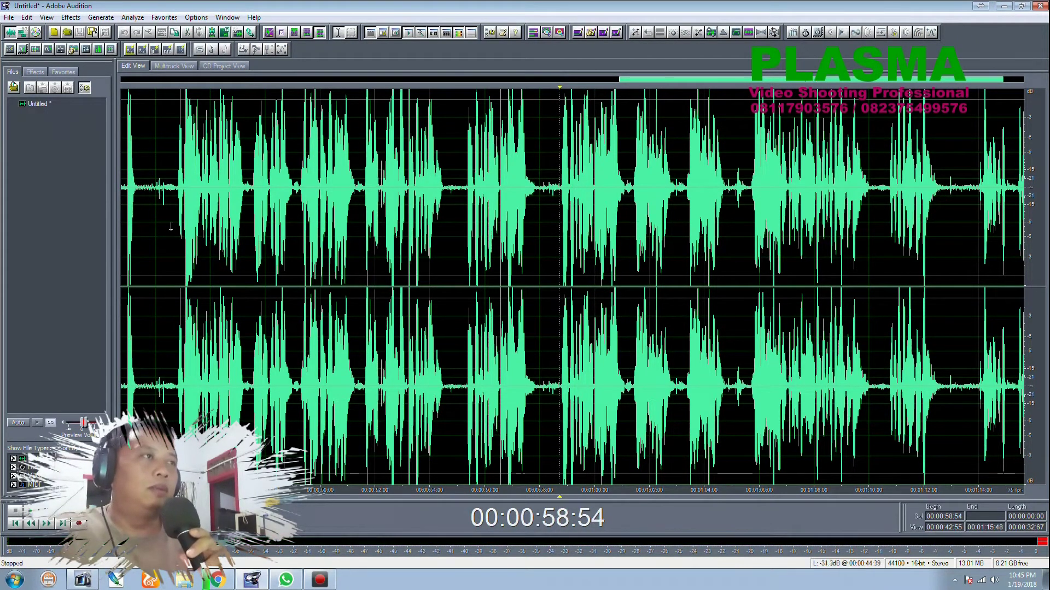
key("space")
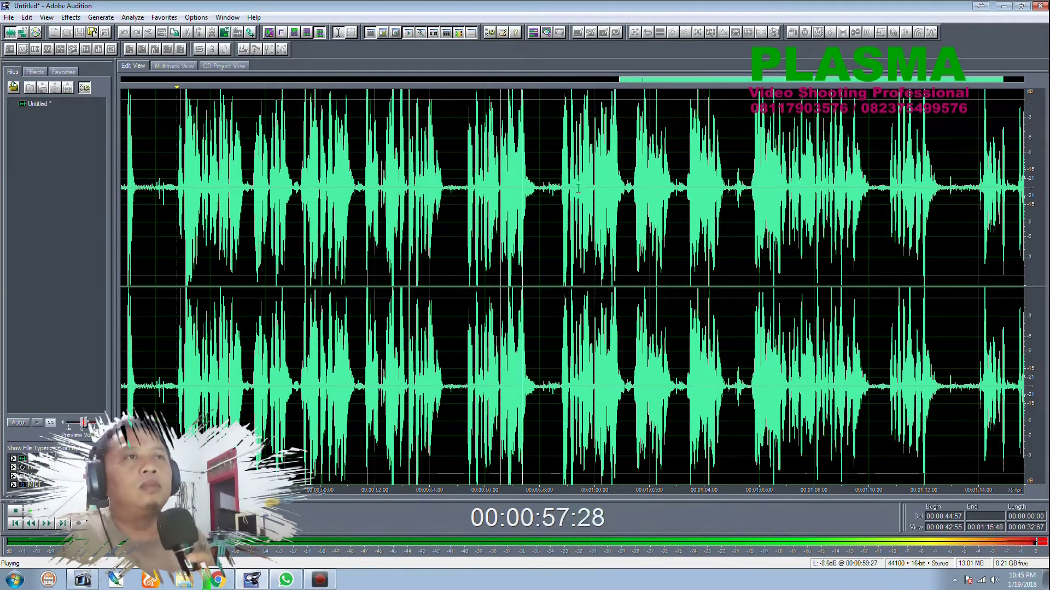
left_click(565, 96)
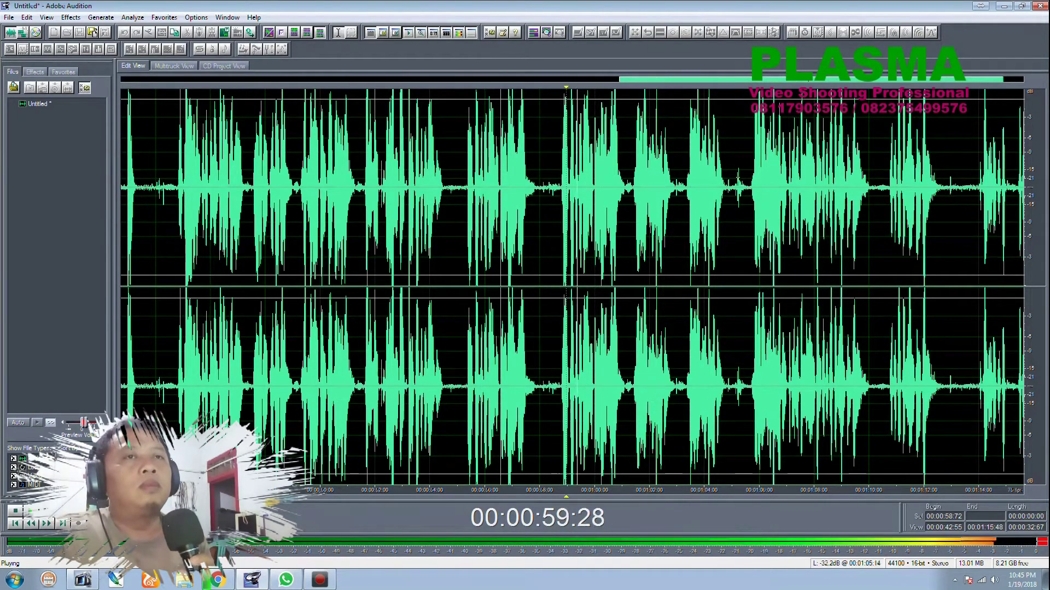
Locate the unwanted passage by ear and delete the recording from about 00:01:01:13 to 00:01:05:42
left_click(748, 182)
scroll(750, 182, "up", 1)
key("space")
left_click(668, 188)
key("space")
key("space")
left_click(562, 197)
key("space")
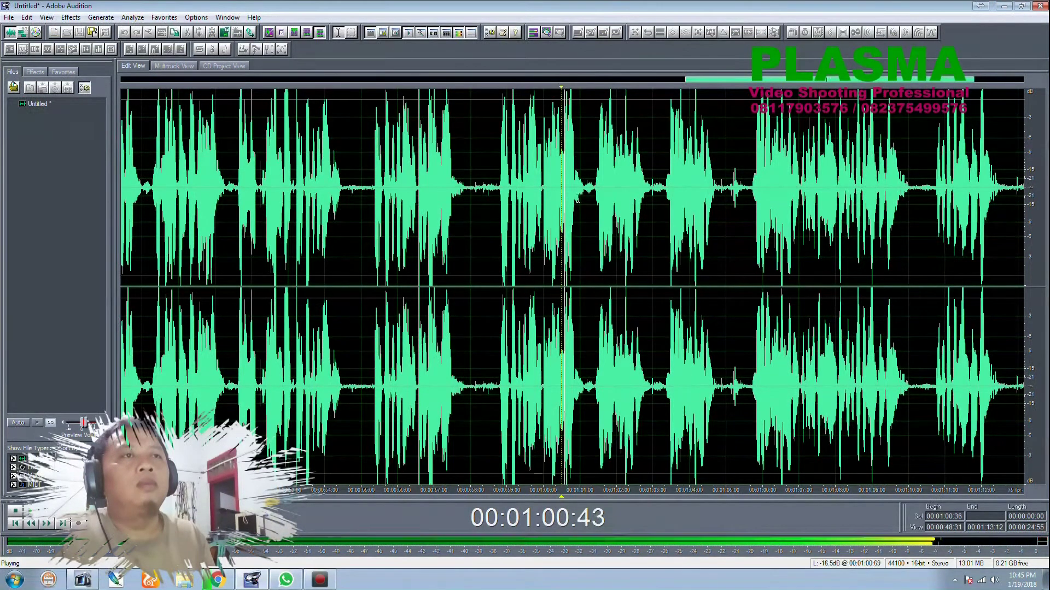
left_click_drag(747, 237, 587, 241)
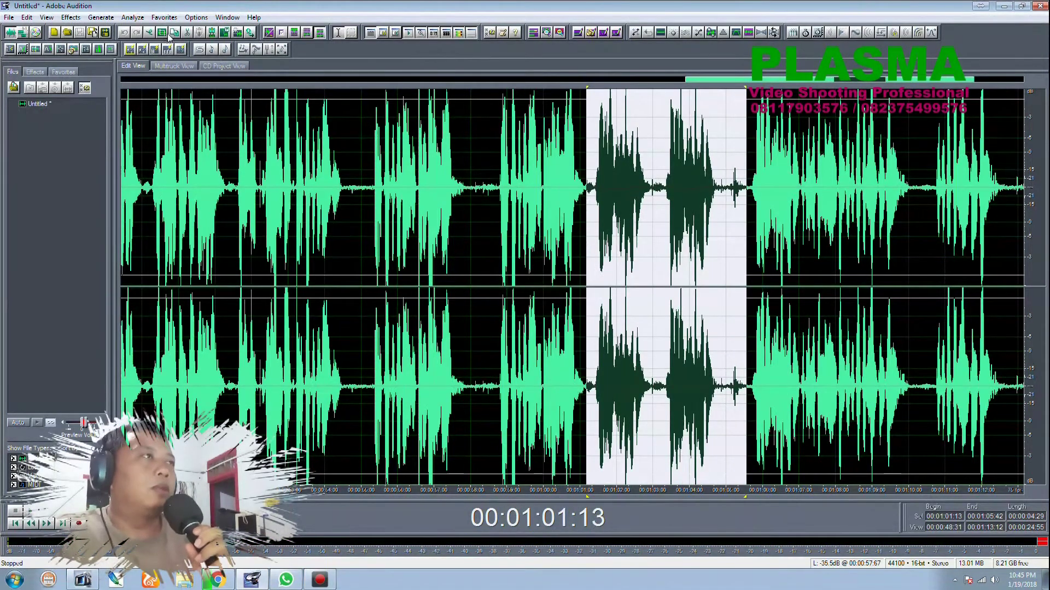
left_click(150, 33)
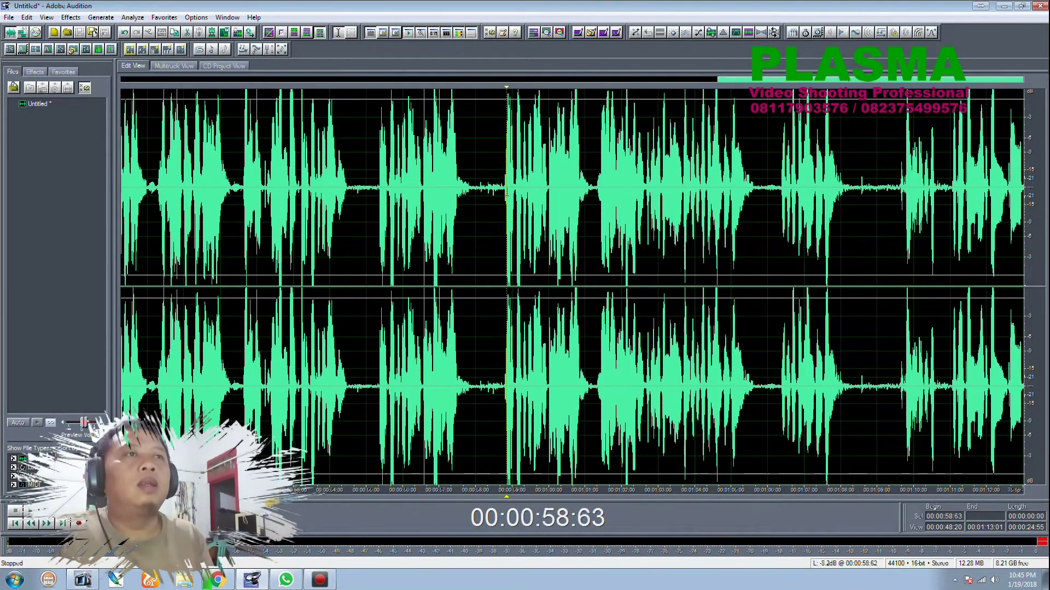
Delete the unwanted speech from about 00:00:53:14 to 00:00:58:52 after listening to the selection
left_click(501, 230)
key("space")
left_click_drag(501, 230, 304, 269)
key("space")
key("space")
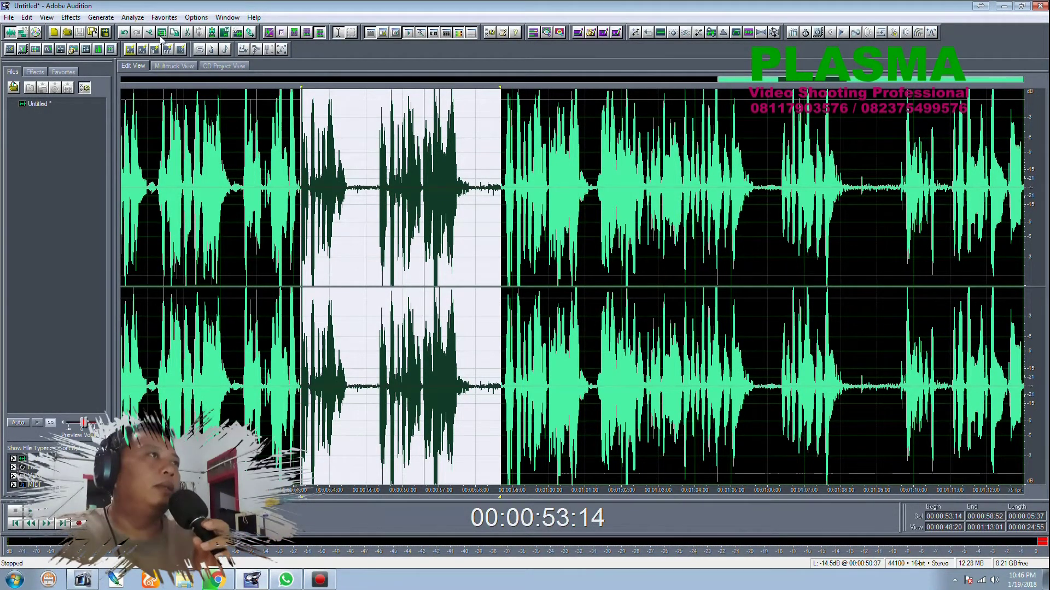
key("Delete")
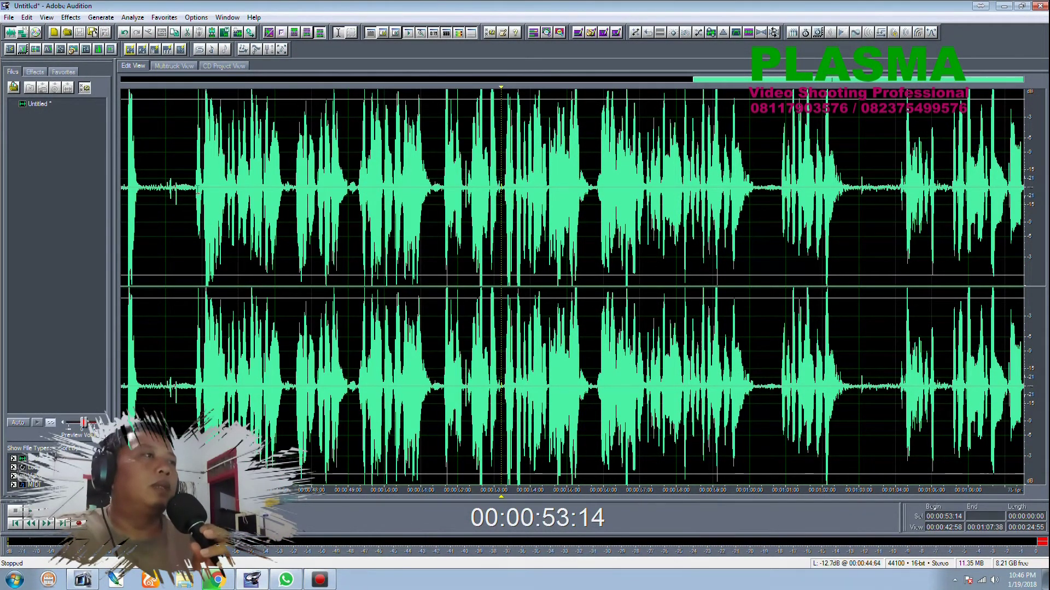
Delete everything from the start of the recording up to about 00:00:44:41
left_click(186, 188)
key("ctrl+a")
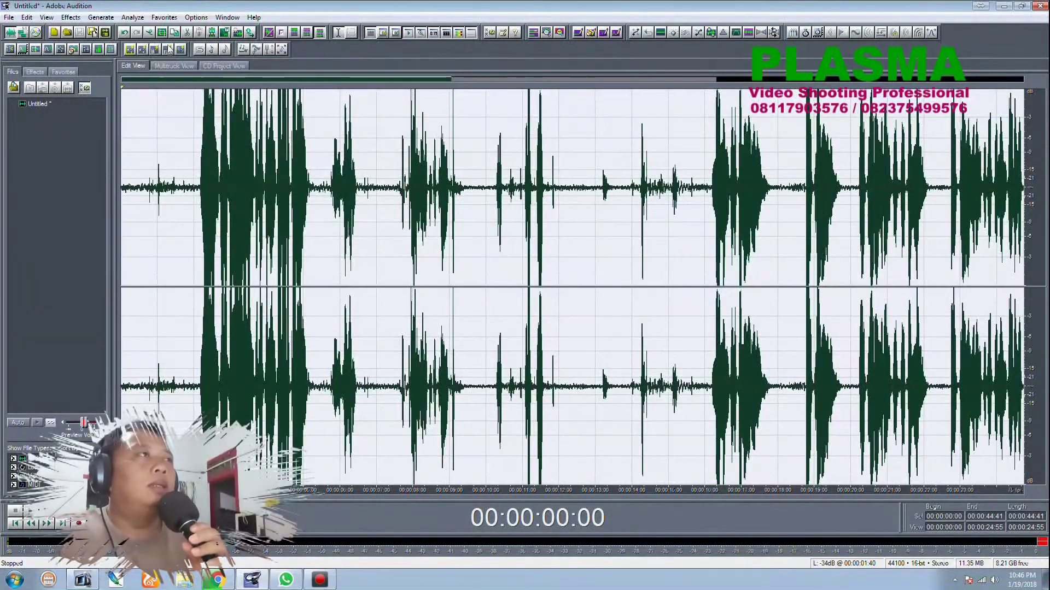
left_click(146, 35)
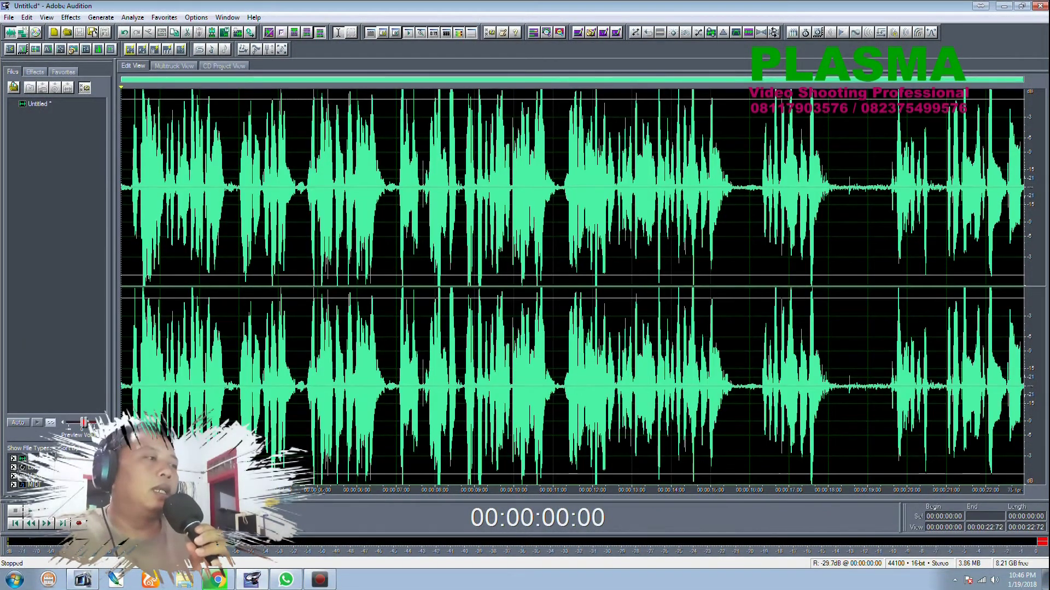
Play the trimmed take and cut the short noisy pause from about 00:00:04:36 to 00:00:04:52
key("space")
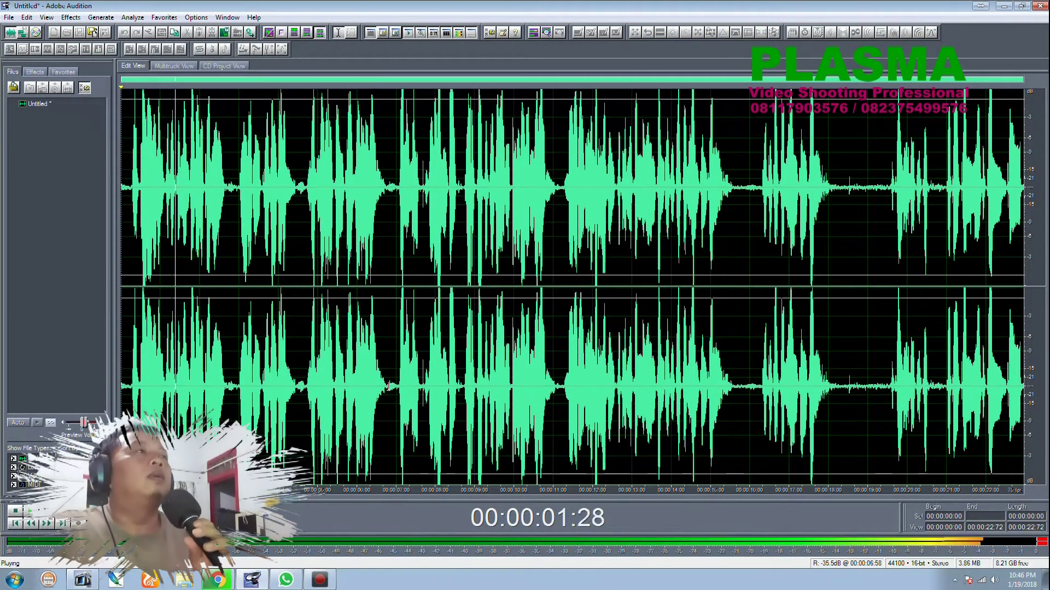
scroll(235, 256, "up", 2)
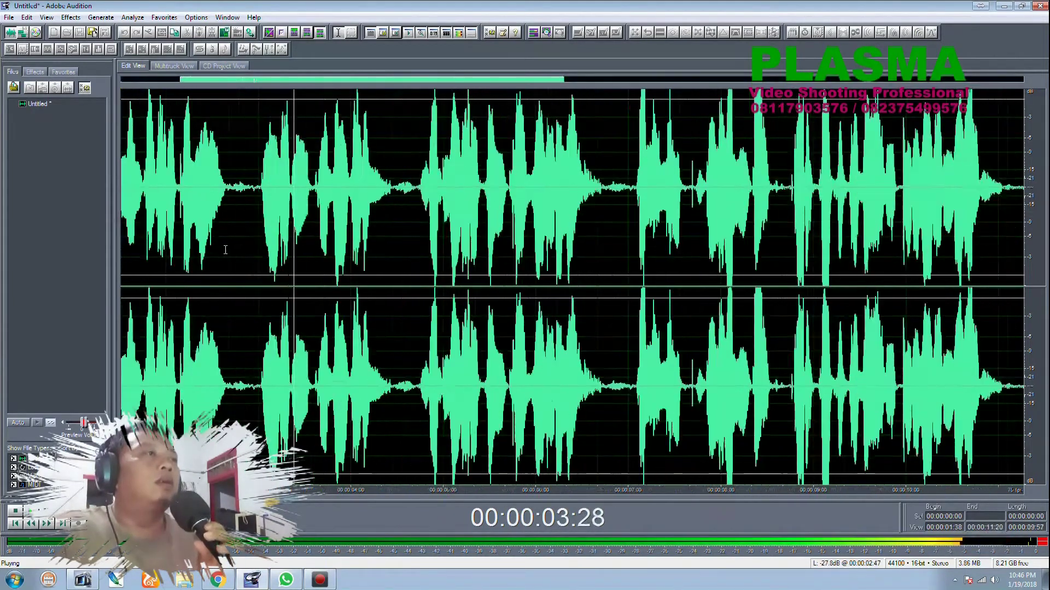
scroll(413, 201, "up", 1)
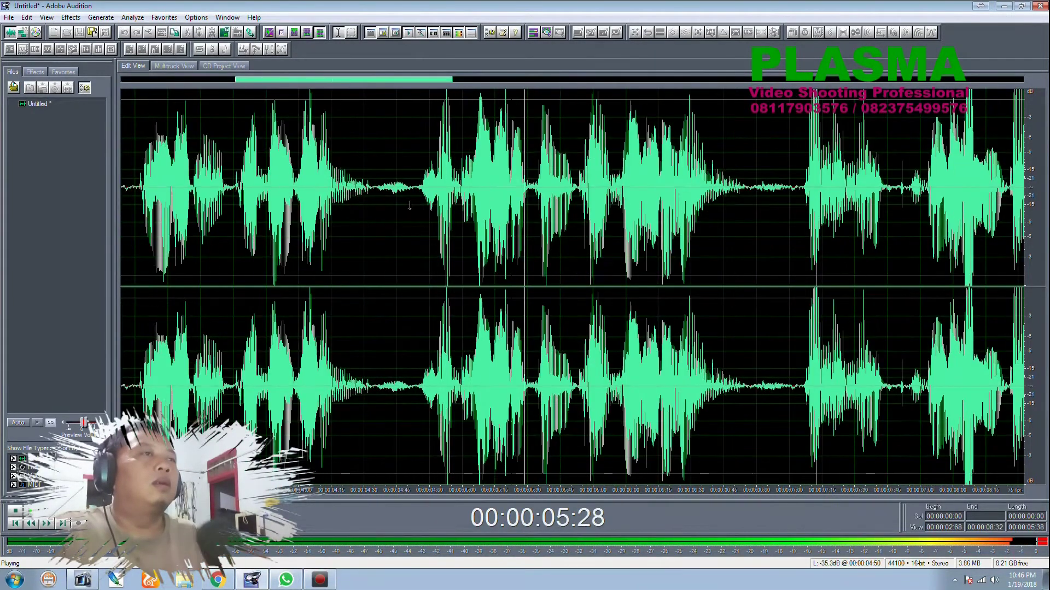
key("space")
left_click_drag(414, 201, 397, 214)
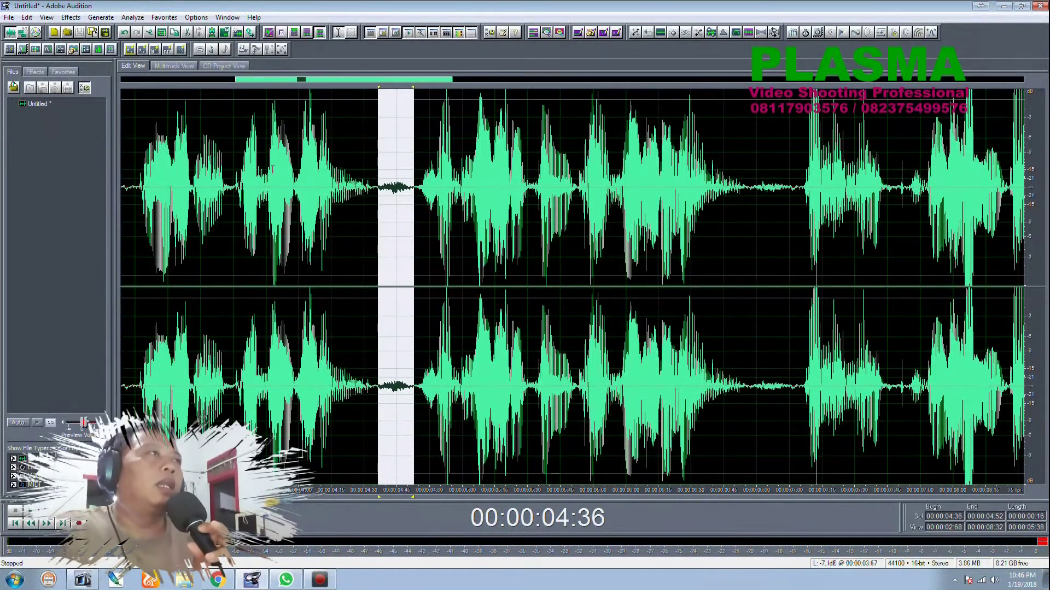
key("Delete")
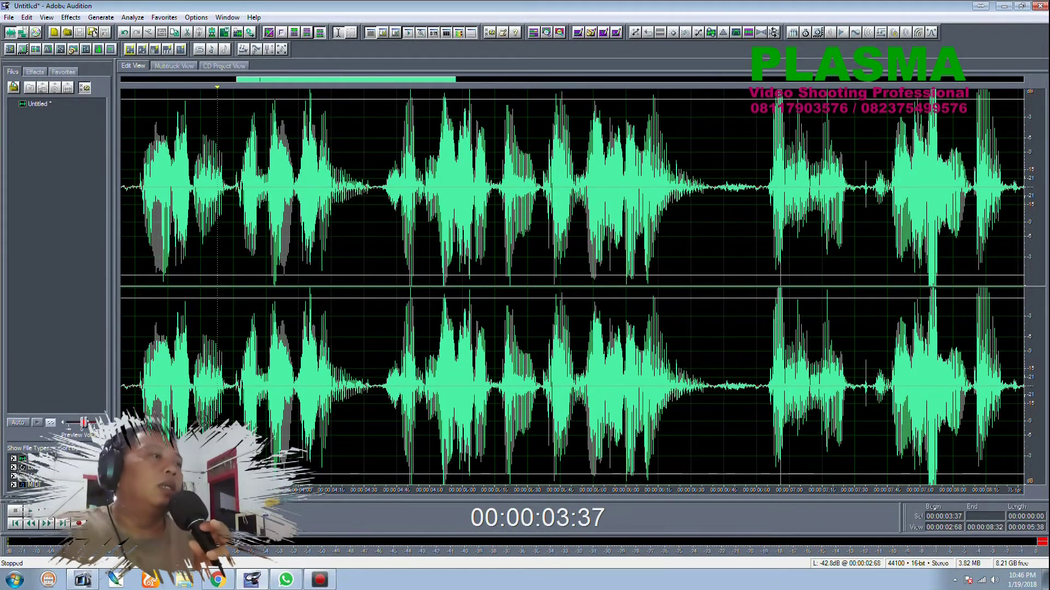
Continue listening and cut the breath pause from about 00:00:06:40 to 00:00:06:58
key("space")
scroll(665, 312, "down", 2)
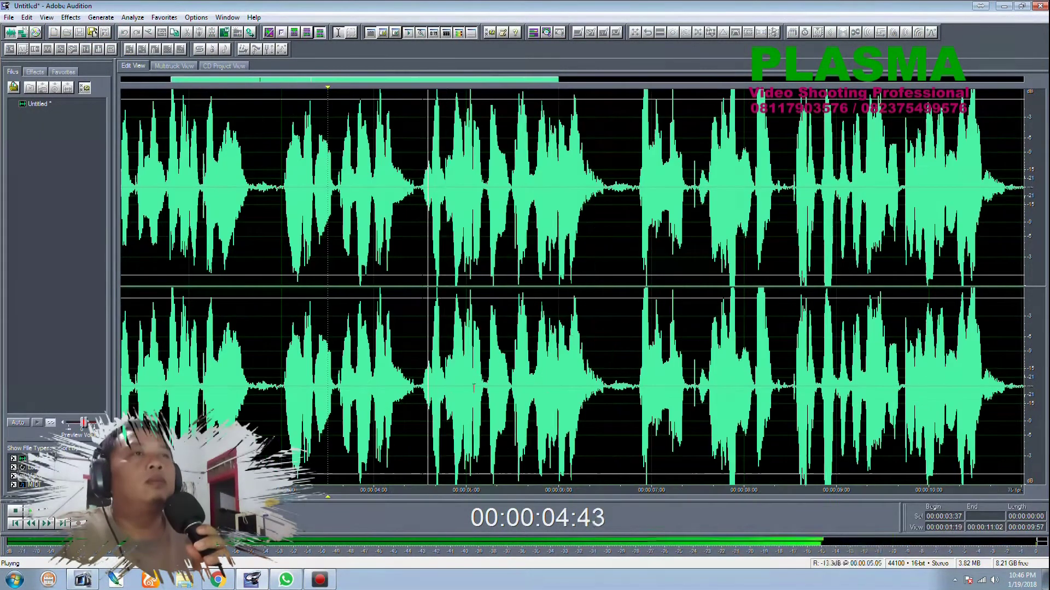
scroll(713, 286, "up", 2)
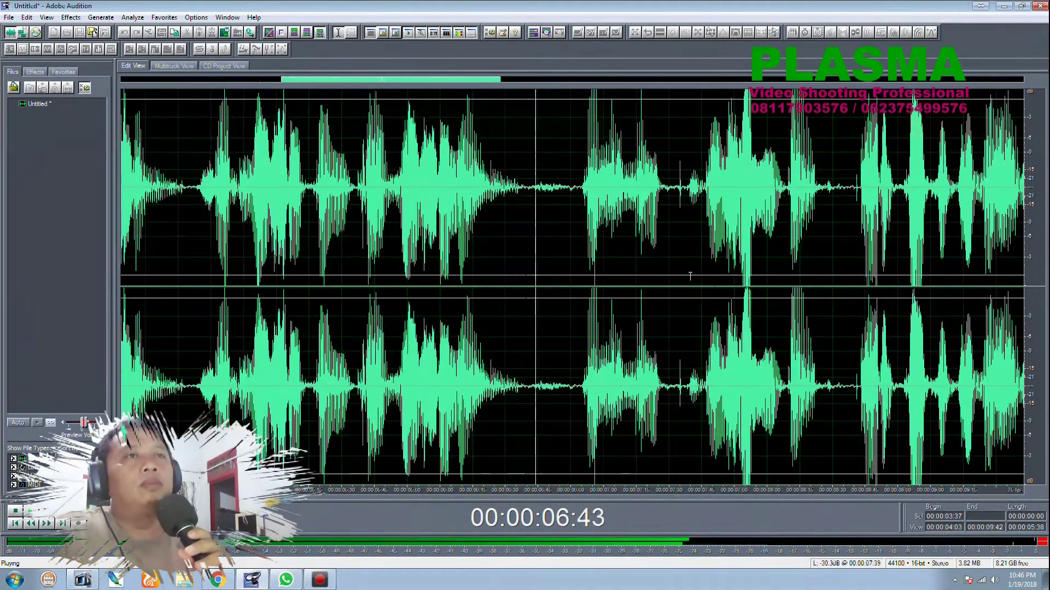
left_click(560, 217)
left_click_drag(565, 217, 536, 218)
key("space")
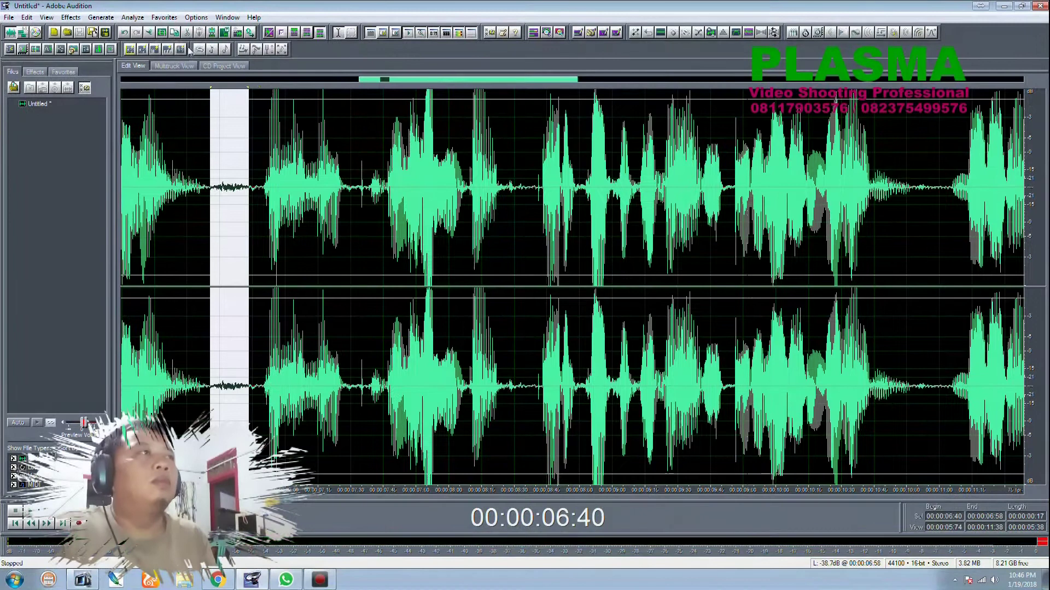
left_click(150, 33)
Play onward and cut the silent pause from about 00:00:10:45 to 00:00:10:60
key("space")
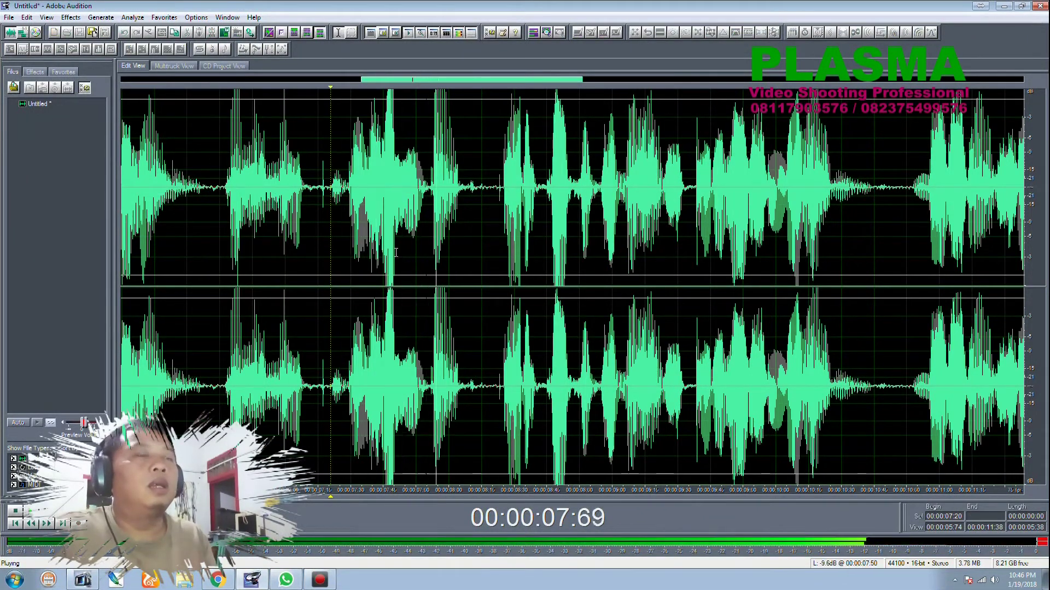
scroll(503, 226, "down", 3)
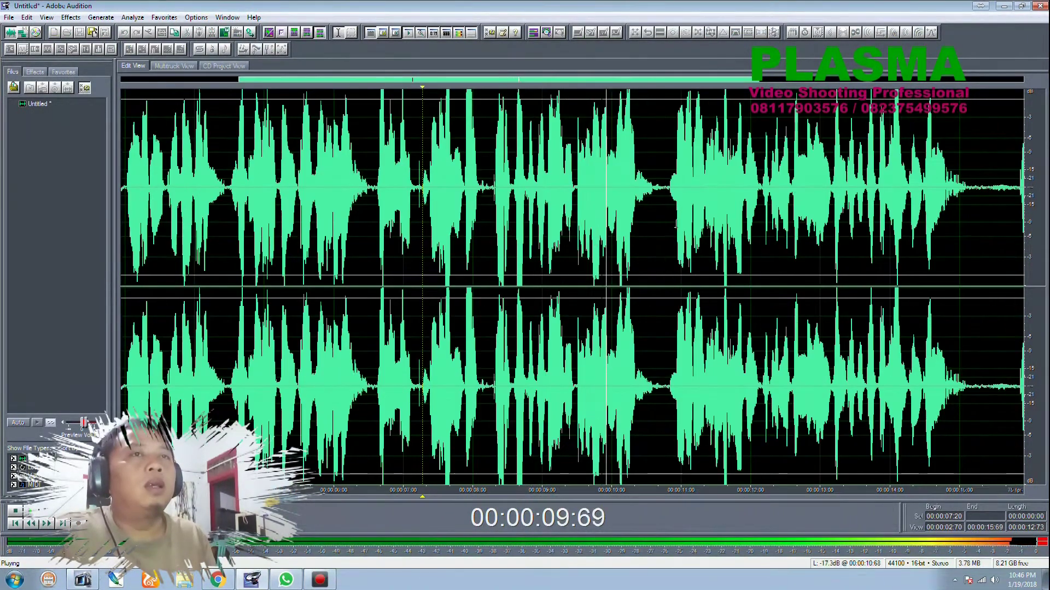
scroll(676, 224, "up", 3)
left_click_drag(656, 213, 624, 237)
key("space")
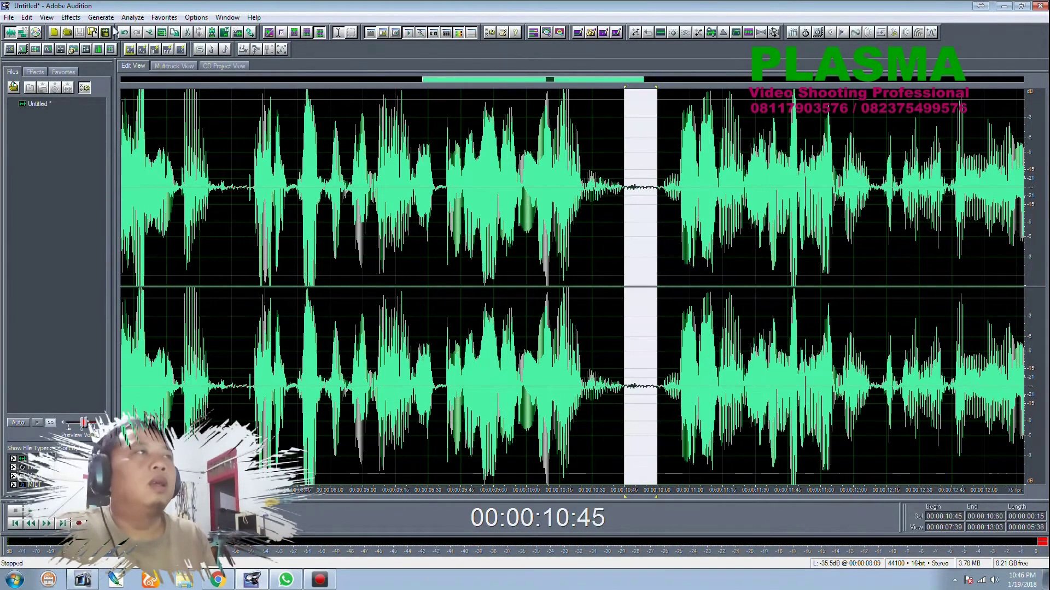
left_click(149, 33)
Play back the phrases on both sides of the long pause near 15 seconds to find where the narration should end
scroll(873, 231, "down", 3)
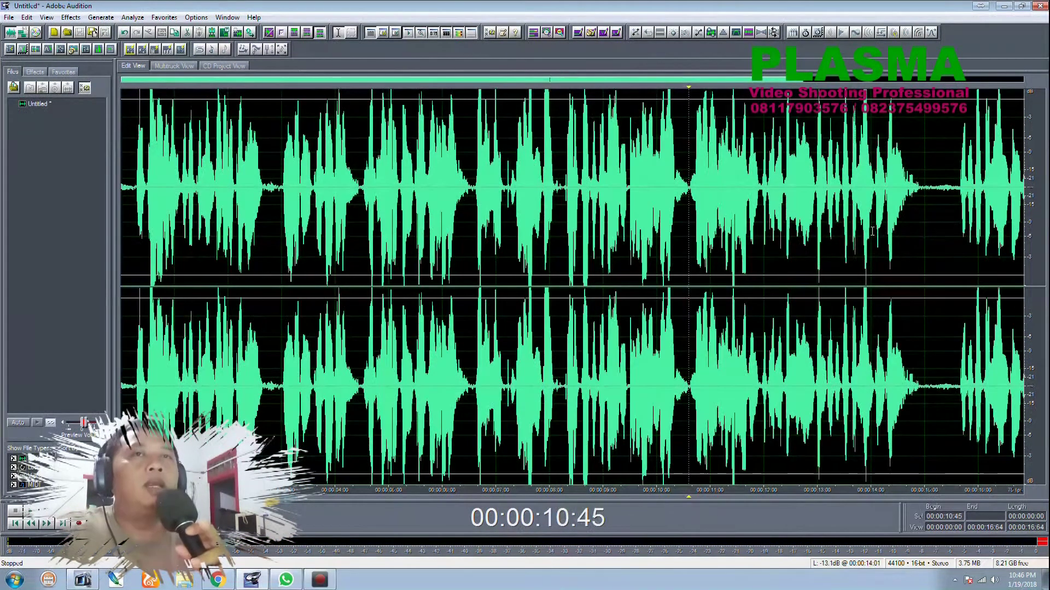
key("space")
scroll(837, 222, "up", 2)
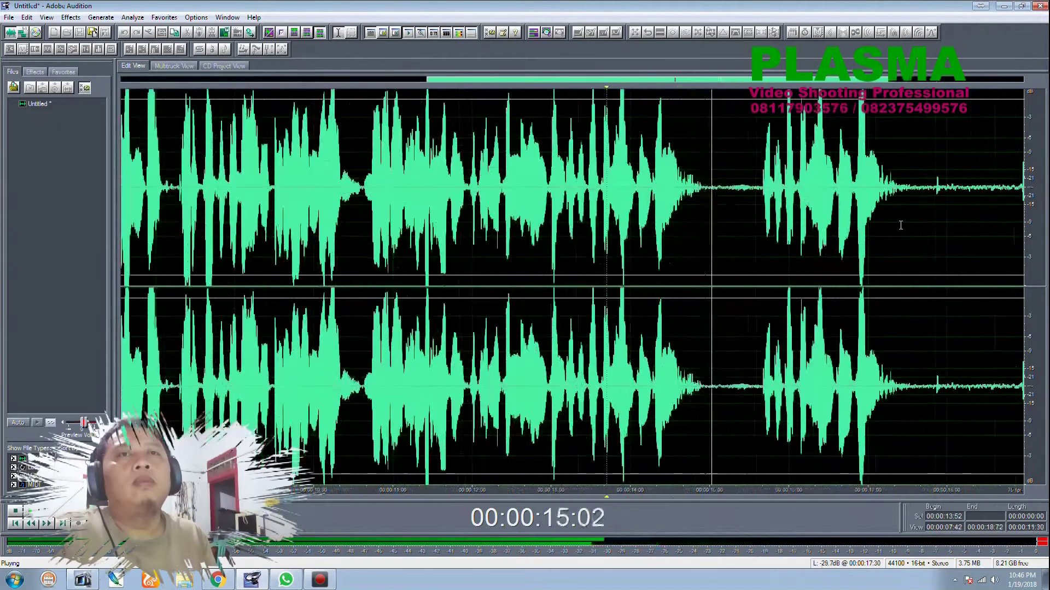
scroll(822, 212, "up", 2)
key("space")
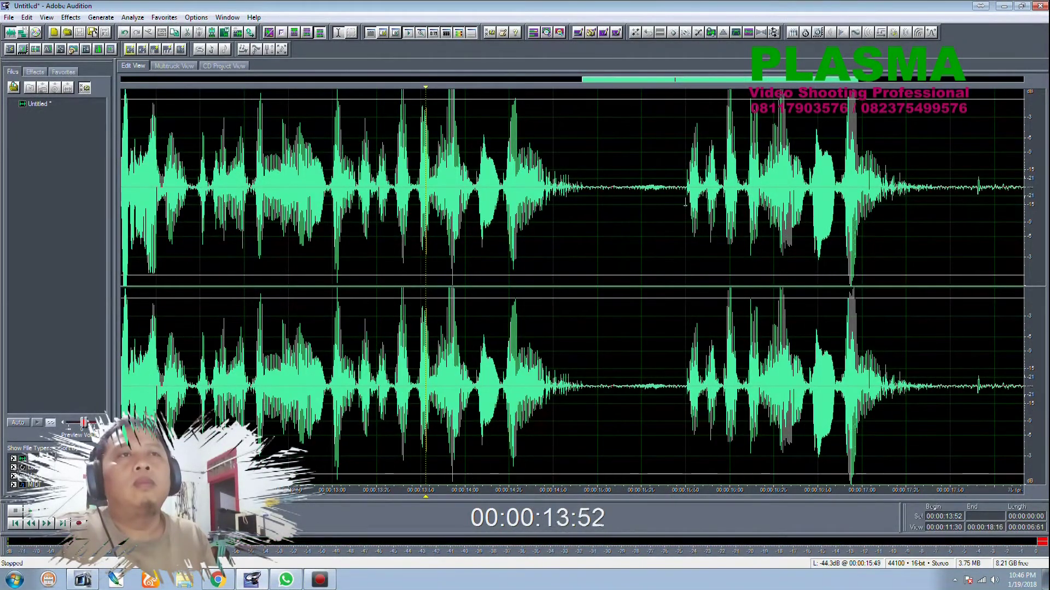
left_click_drag(674, 219, 325, 219)
key("space")
left_click_drag(323, 284, 708, 276)
left_click(755, 270)
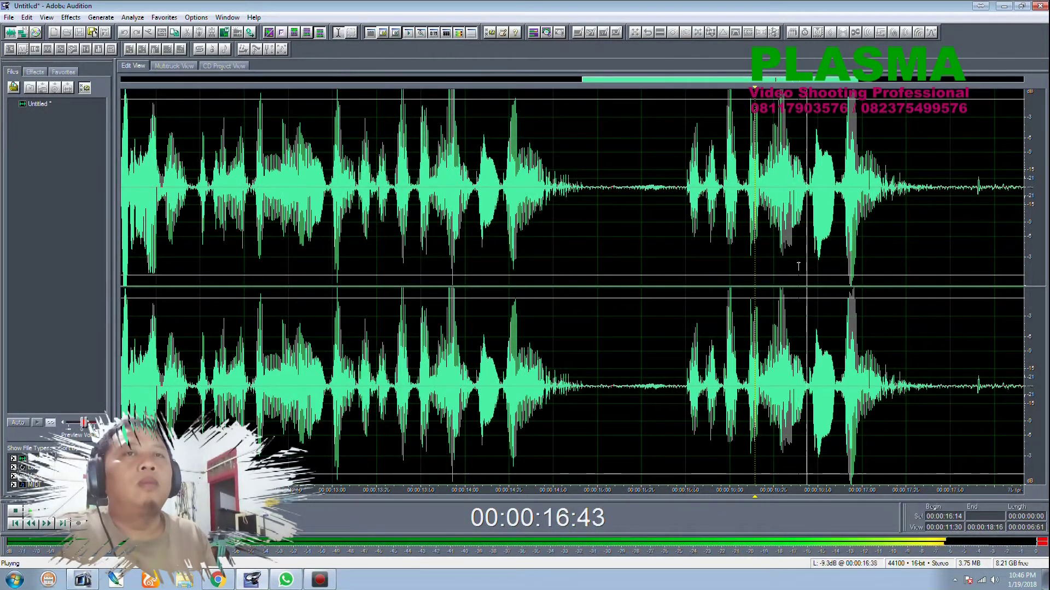
key("space")
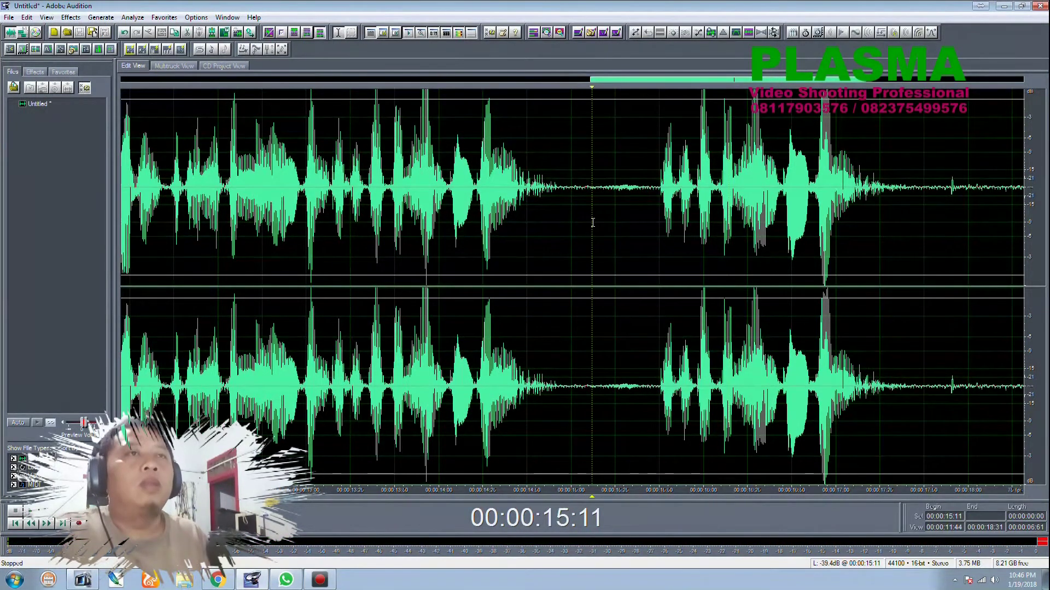
Delete the rest of the recording from about 00:00:15:10 to its end
scroll(592, 223, "down", 3)
left_click_drag(671, 206, 1024, 205)
key("Delete")
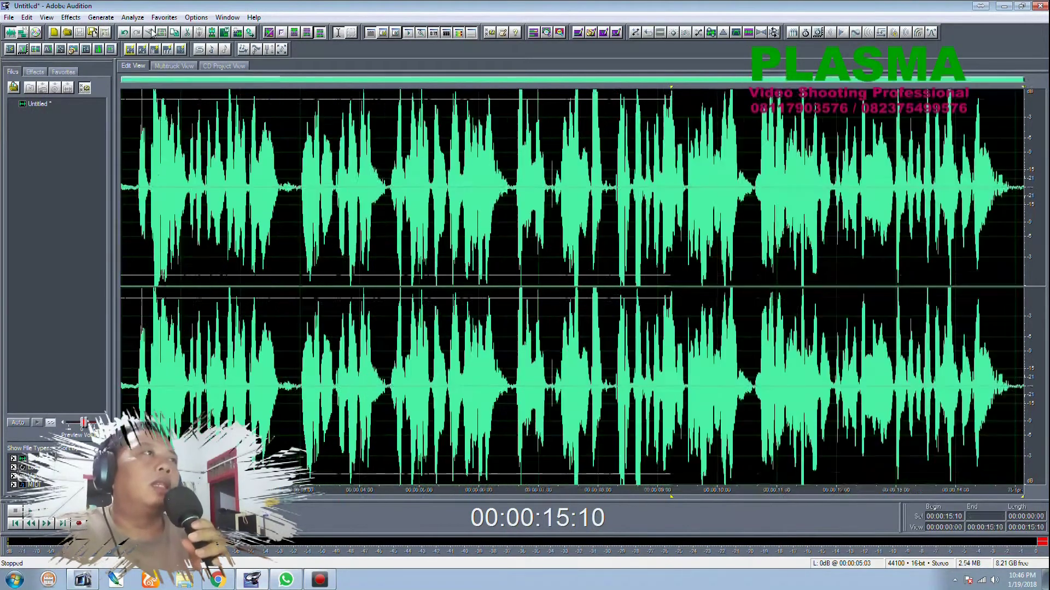
Select the whole edited waveform and play it from the beginning to review the cuts
double_click(524, 189)
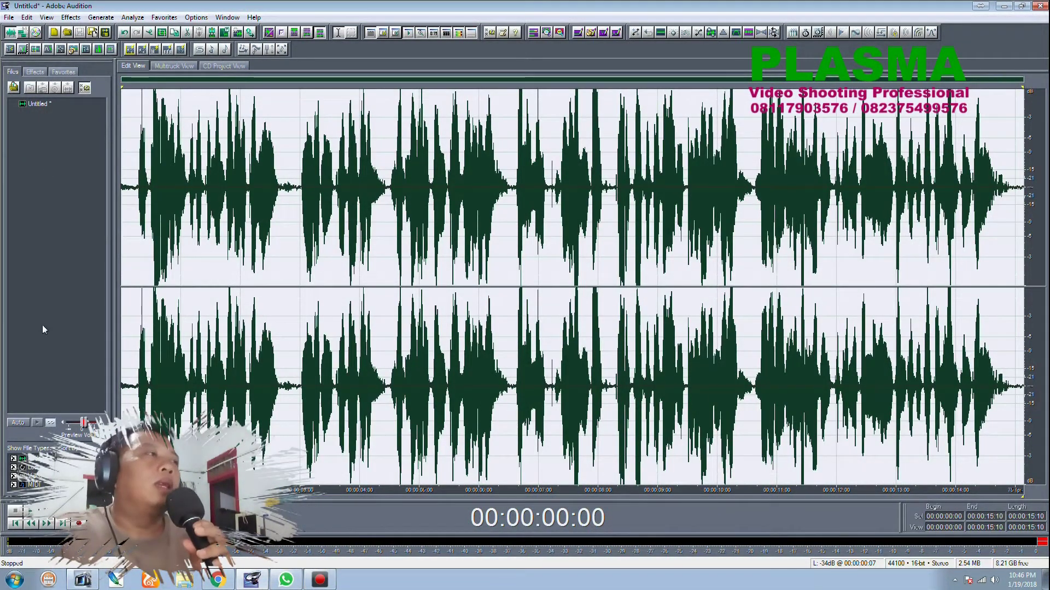
key("space")
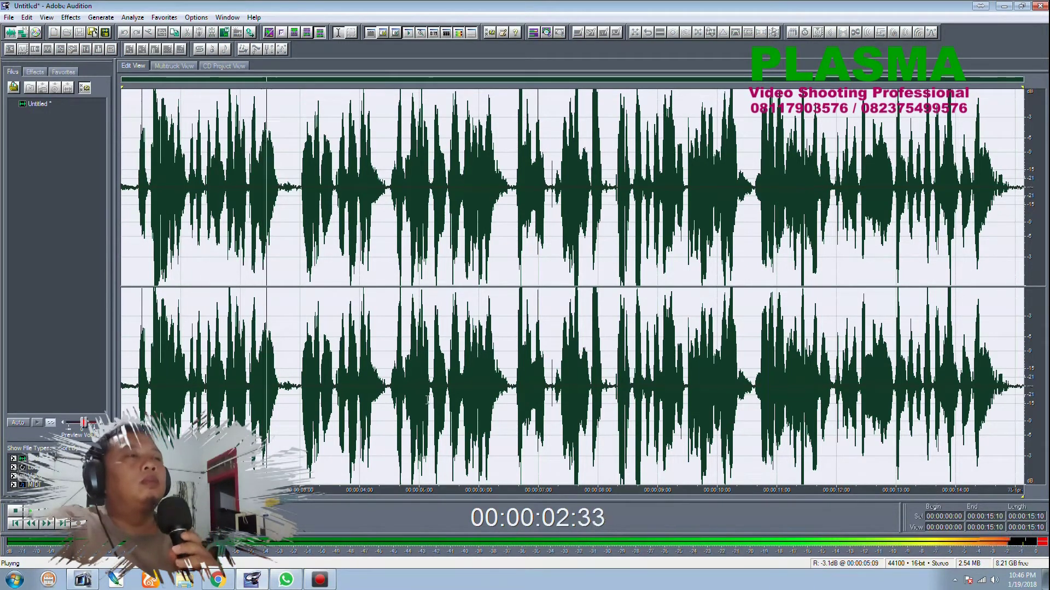
Save the edited narration under the file name plasma in mp3PRO (FhG) format in My Documents
left_click(193, 274)
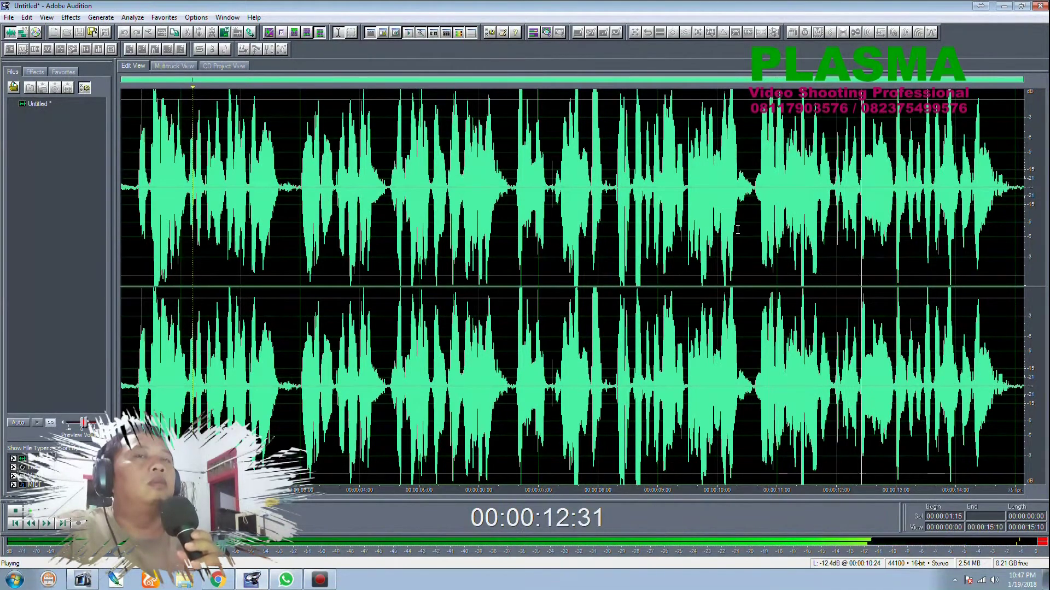
left_click(93, 32)
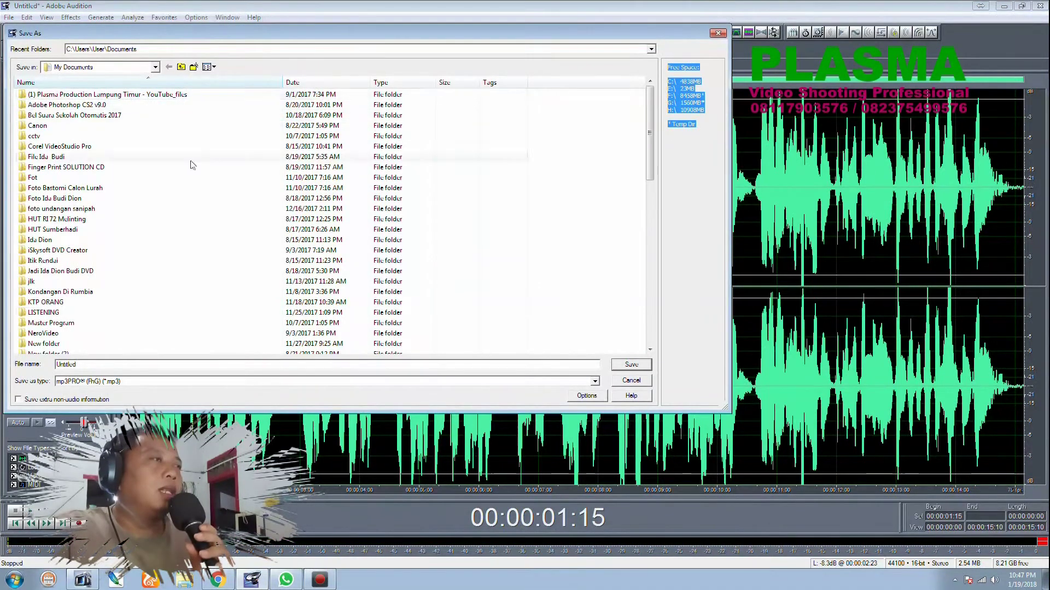
left_click_drag(112, 366, 4, 364)
type("plasma")
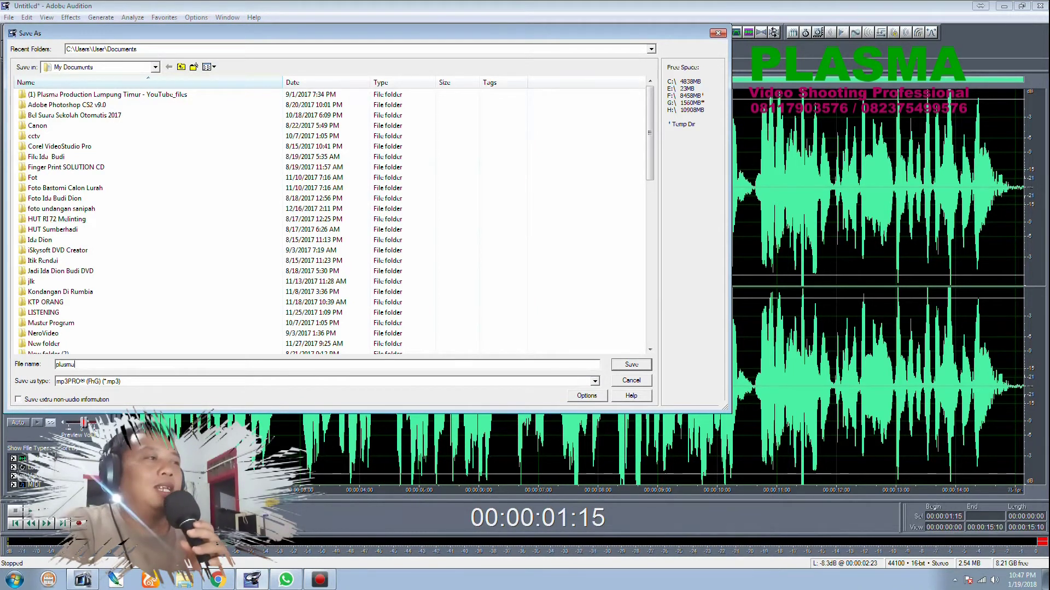
key("Return")
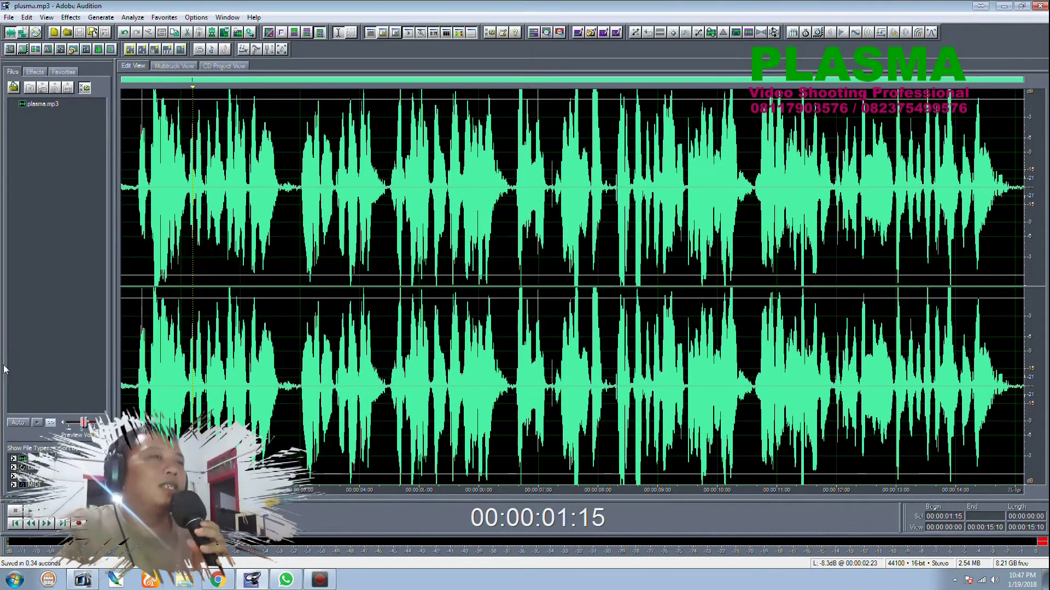
Place plasma.mp3 on Track 2 of the multitrack session, starting at about 00:00:03:17
left_click(21, 34)
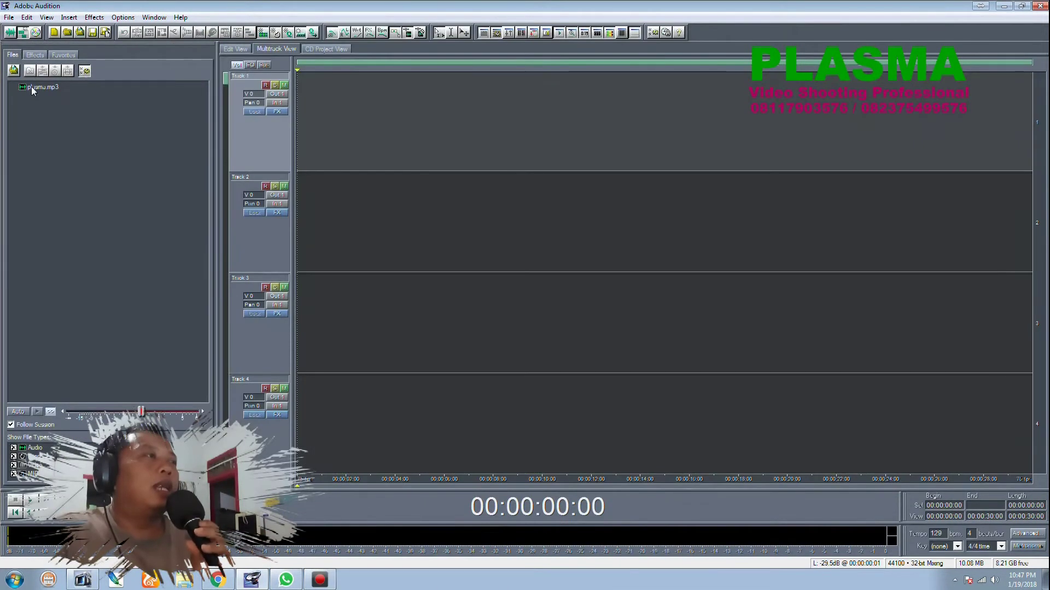
left_click_drag(32, 86, 494, 189)
Open the recent music file La Vie en Rose - Michael Buble.mp3 in the waveform editor and preview its beginning
left_click(10, 32)
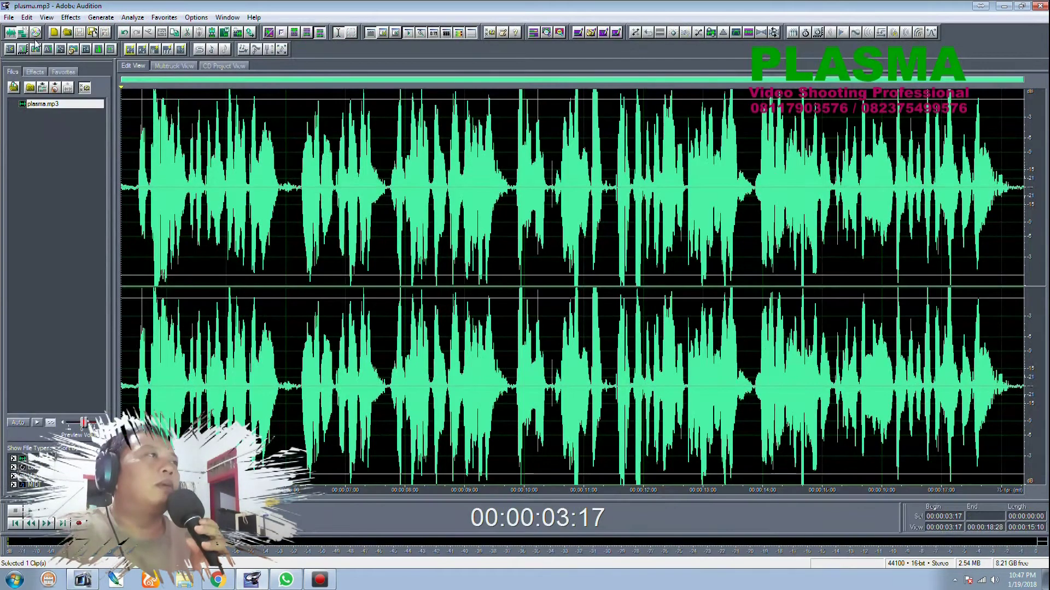
left_click(10, 18)
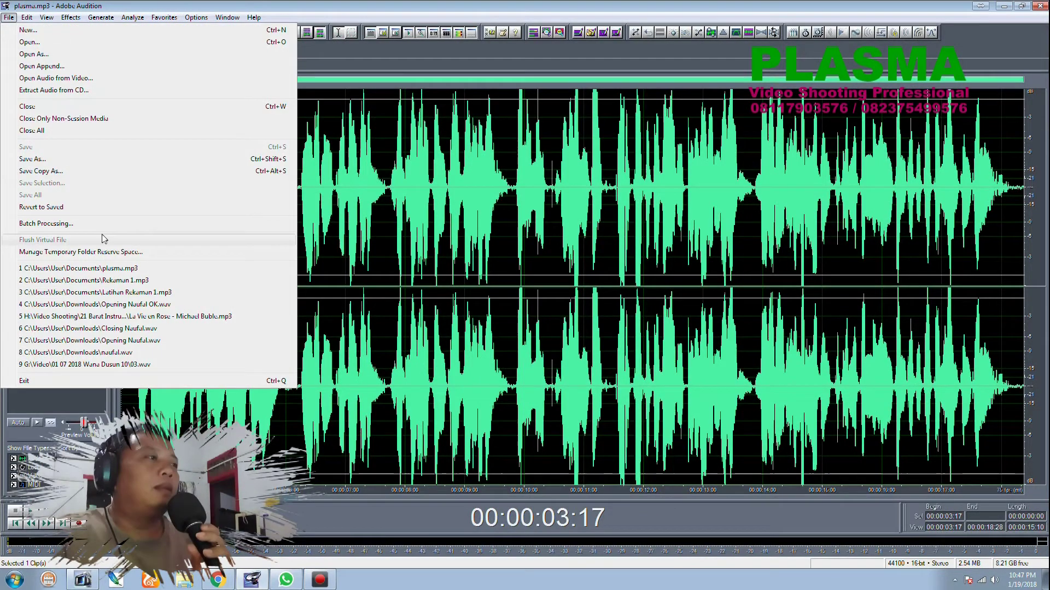
left_click(203, 318)
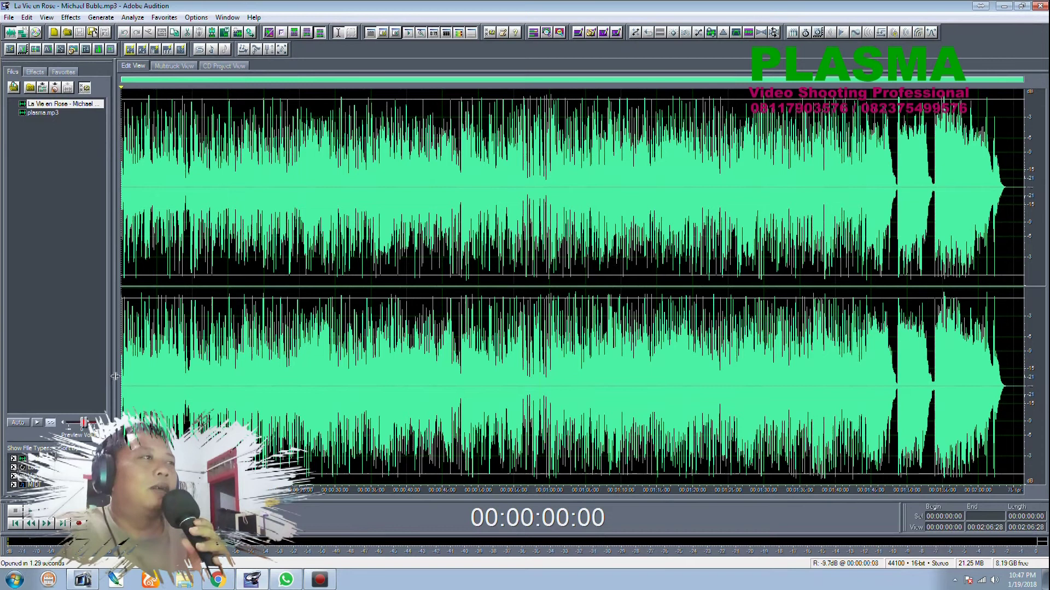
left_click(24, 512)
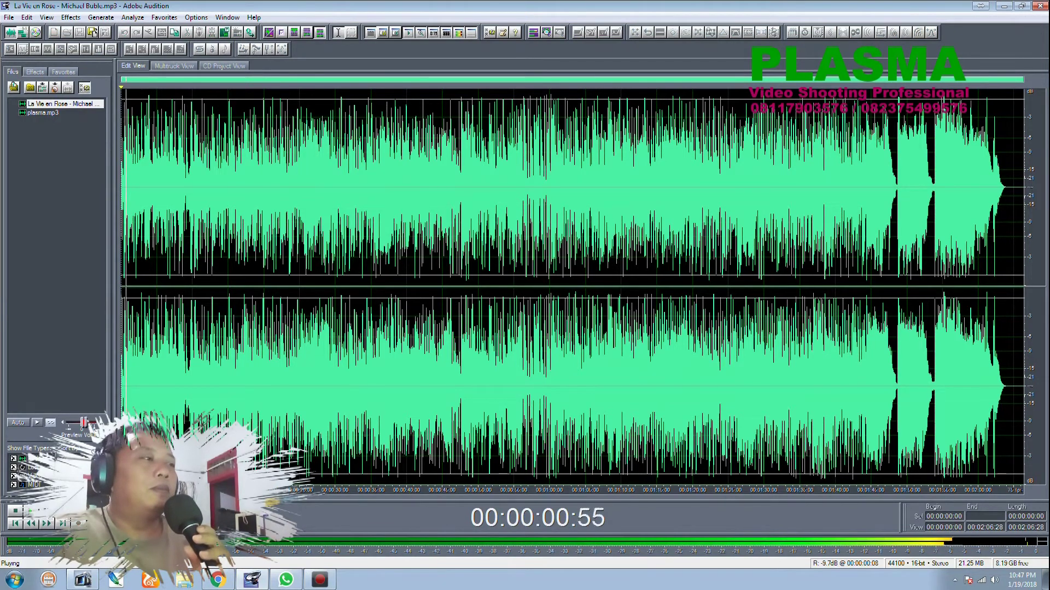
left_click(14, 510)
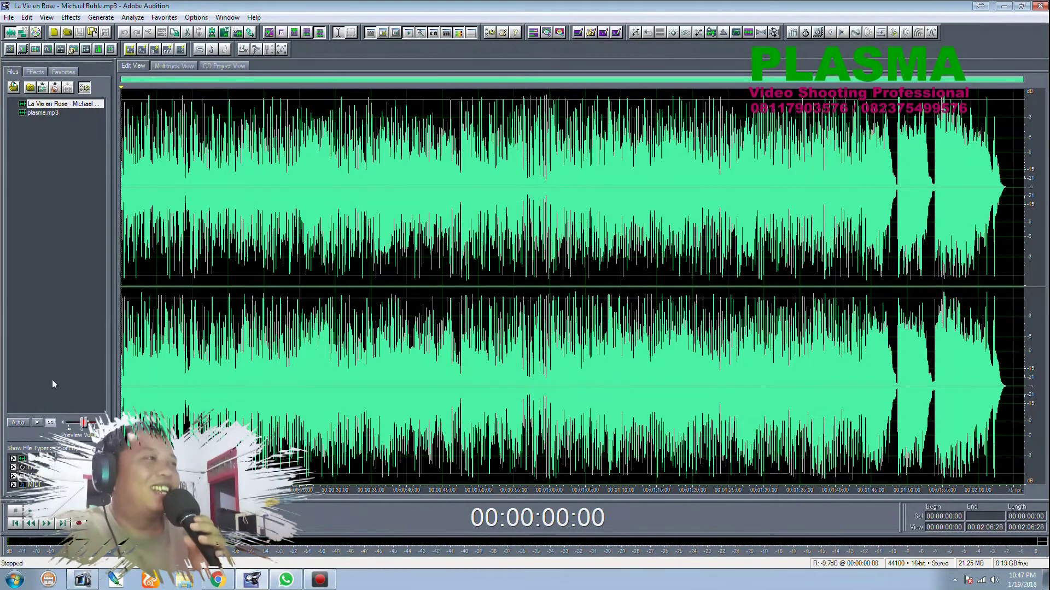
Place La Vie en Rose - Michael Buble.mp3 at the start of Track 1 in the multitrack session and play its opening
left_click(24, 33)
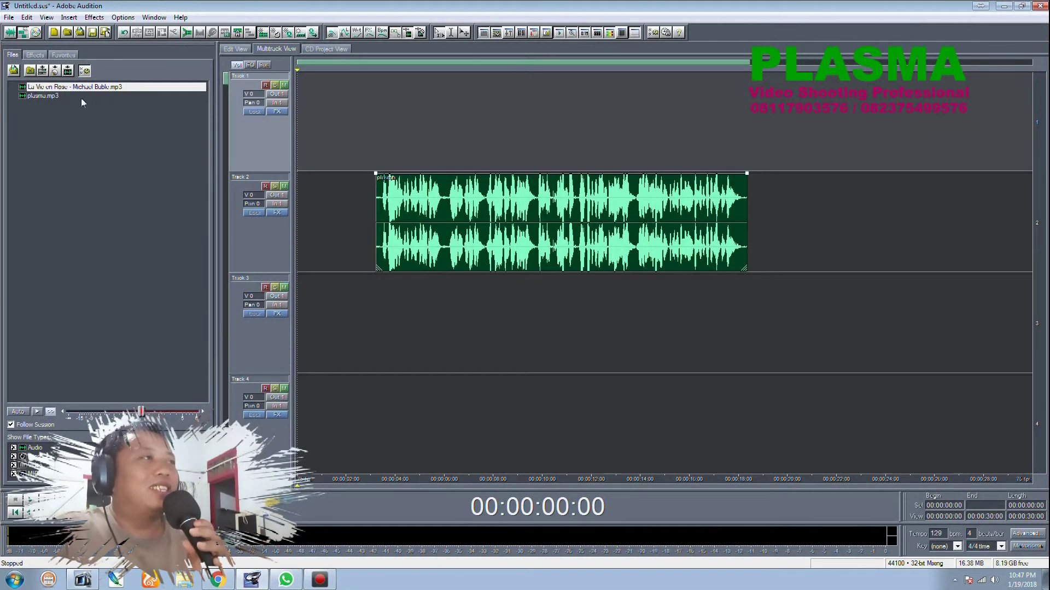
left_click_drag(50, 87, 373, 137)
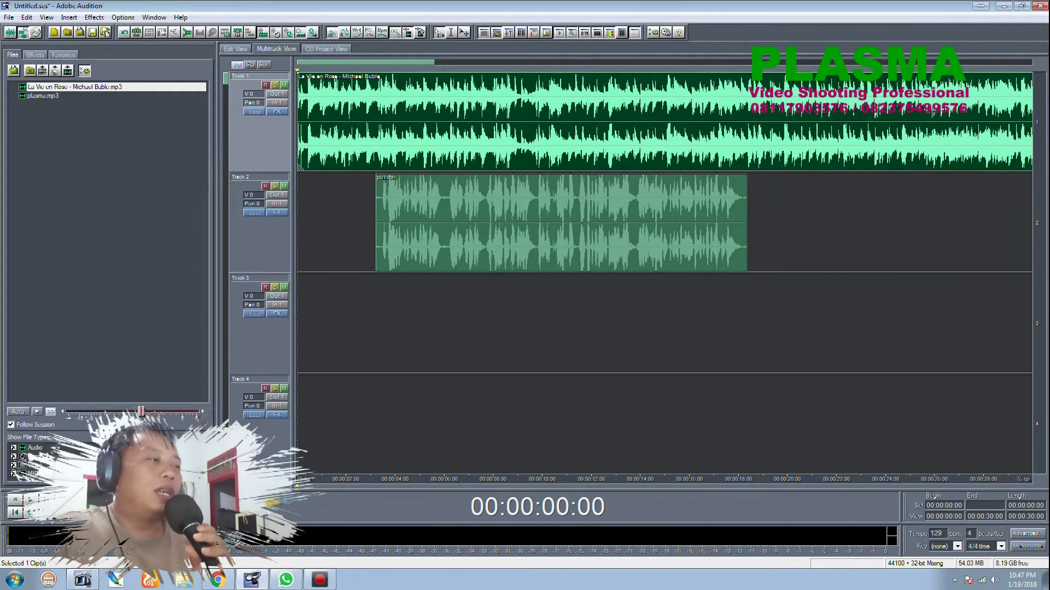
scroll(562, 221, "up", 2)
key("space")
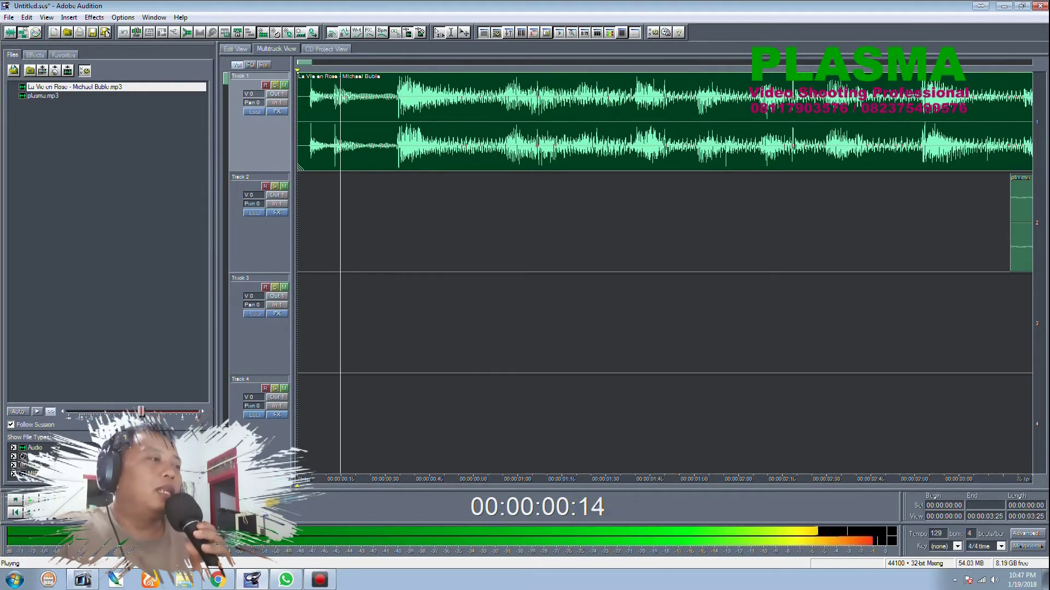
key("space")
left_click(372, 262)
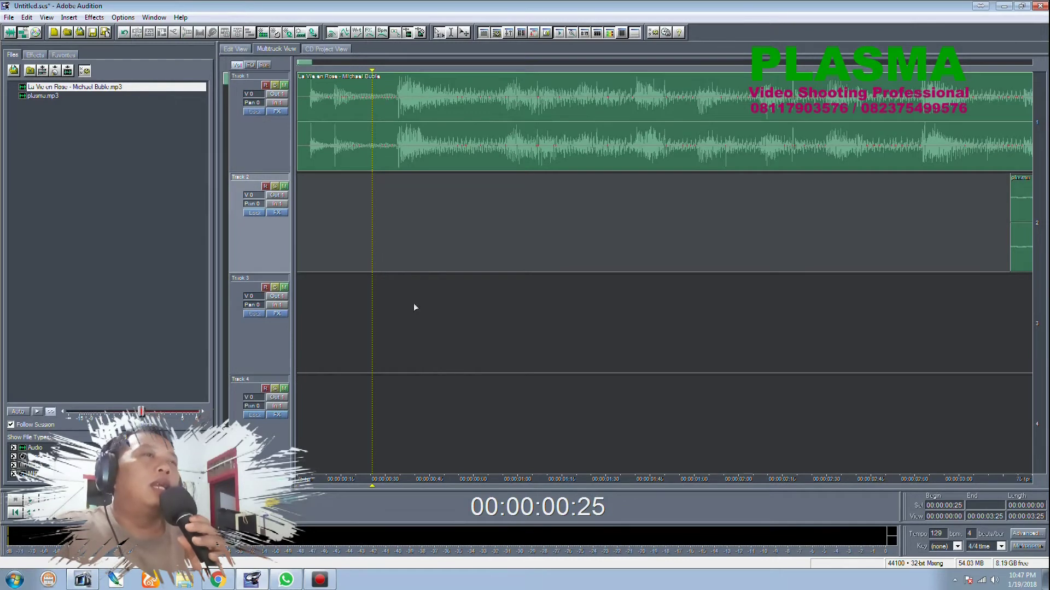
Move the narration clip on Track 2 to start at about 00:00:00:25 and play the mix from the beginning
scroll(431, 484, "down", 1)
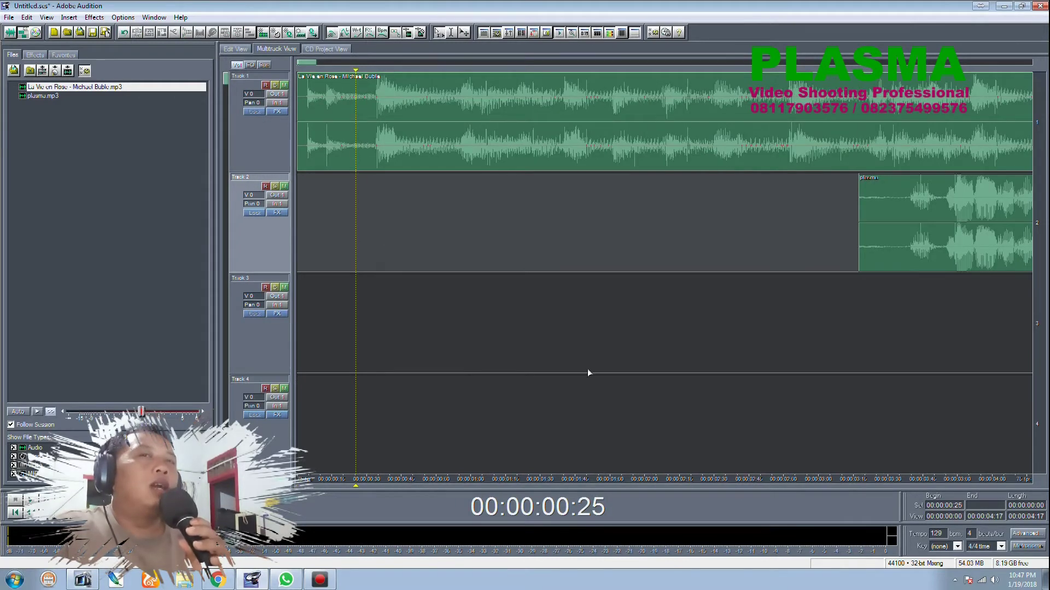
left_click(352, 100)
left_click(376, 95)
left_click_drag(910, 185, 432, 207)
left_click(339, 297)
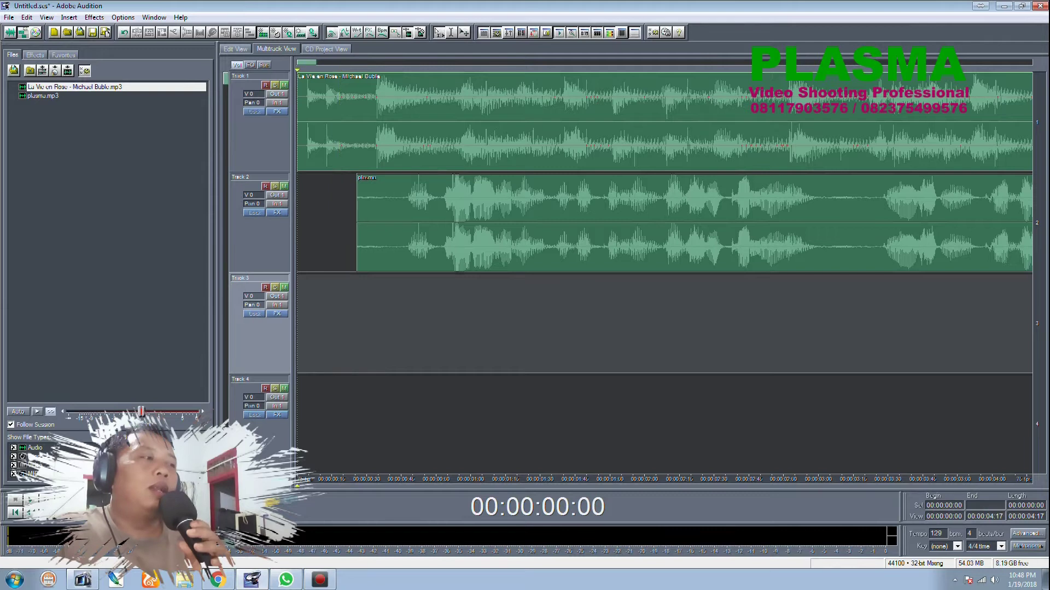
key("space")
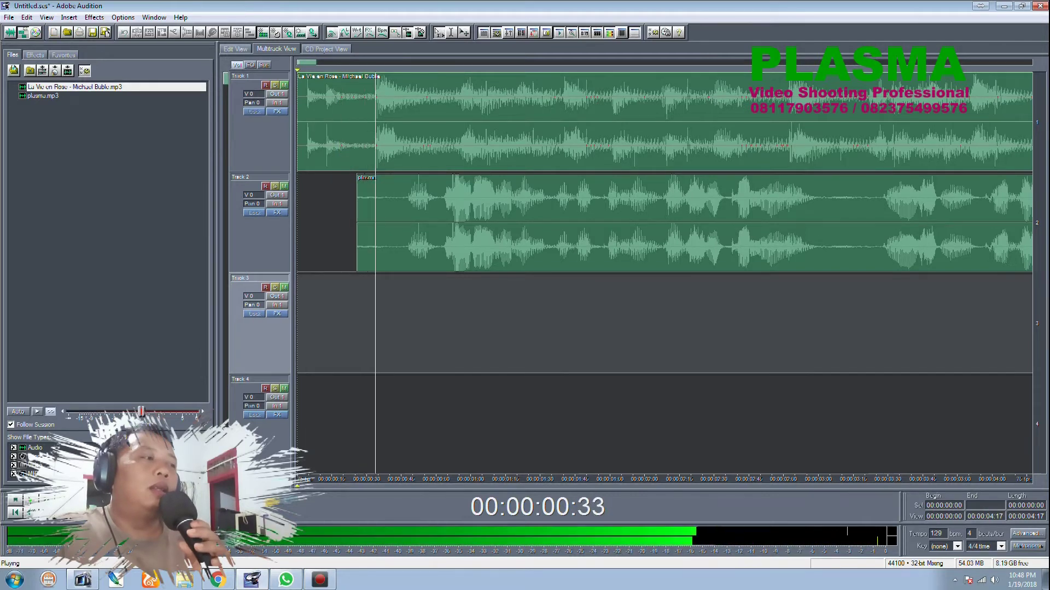
left_click(15, 501)
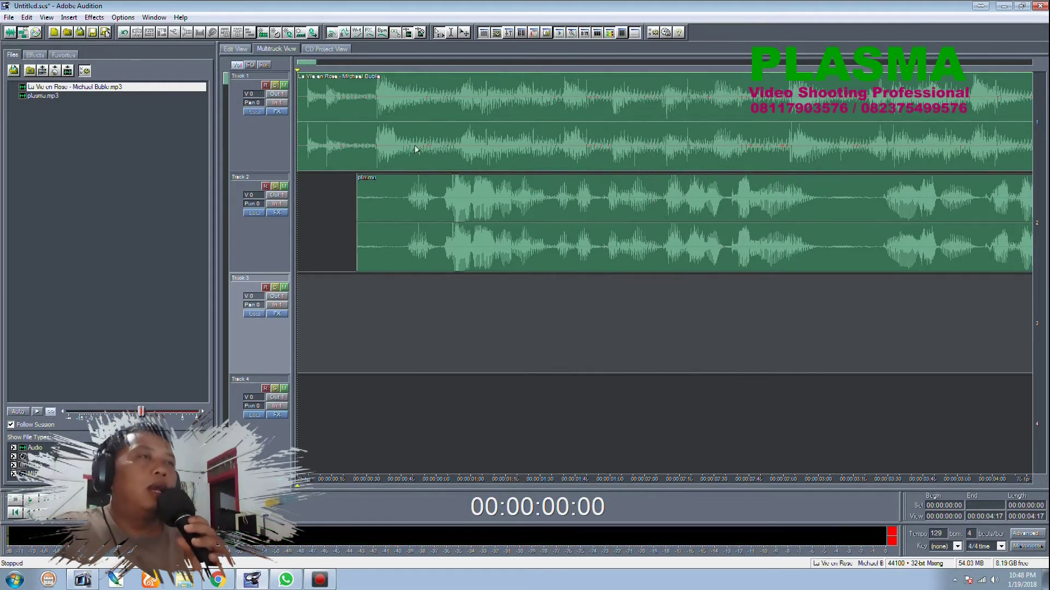
Lower the Track 1 music's volume envelope from about 00:00:00:39, as the narration comes in, and play the mix to check it
left_click(388, 80)
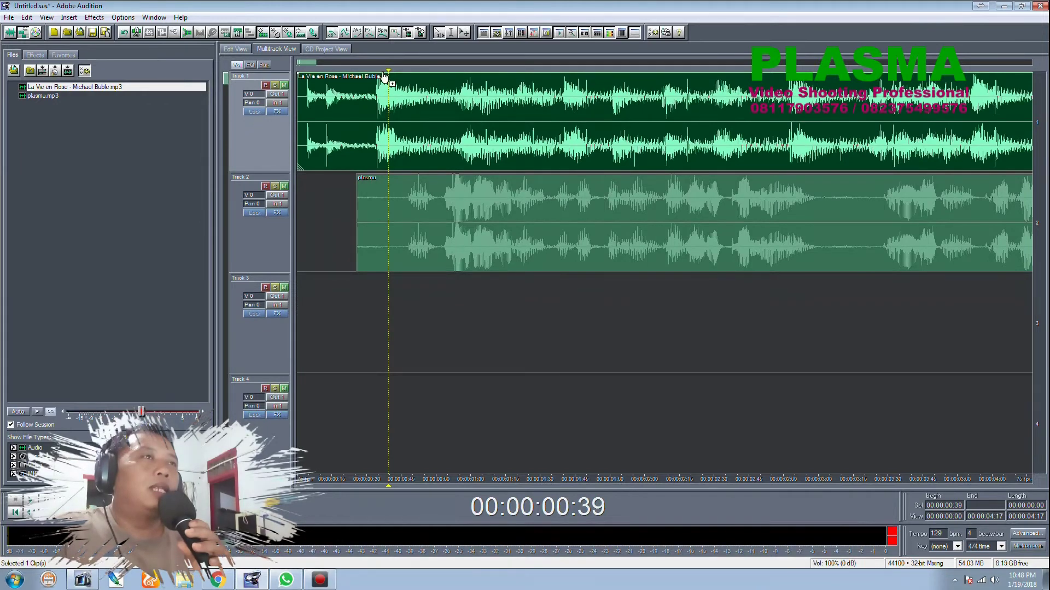
left_click_drag(393, 77, 409, 135)
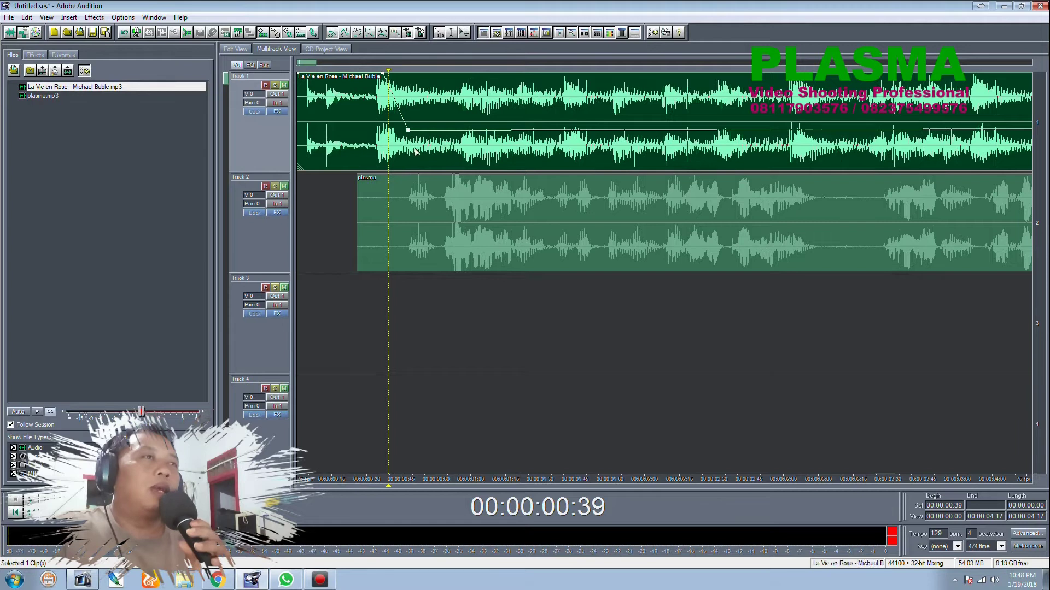
left_click(323, 279)
key("space")
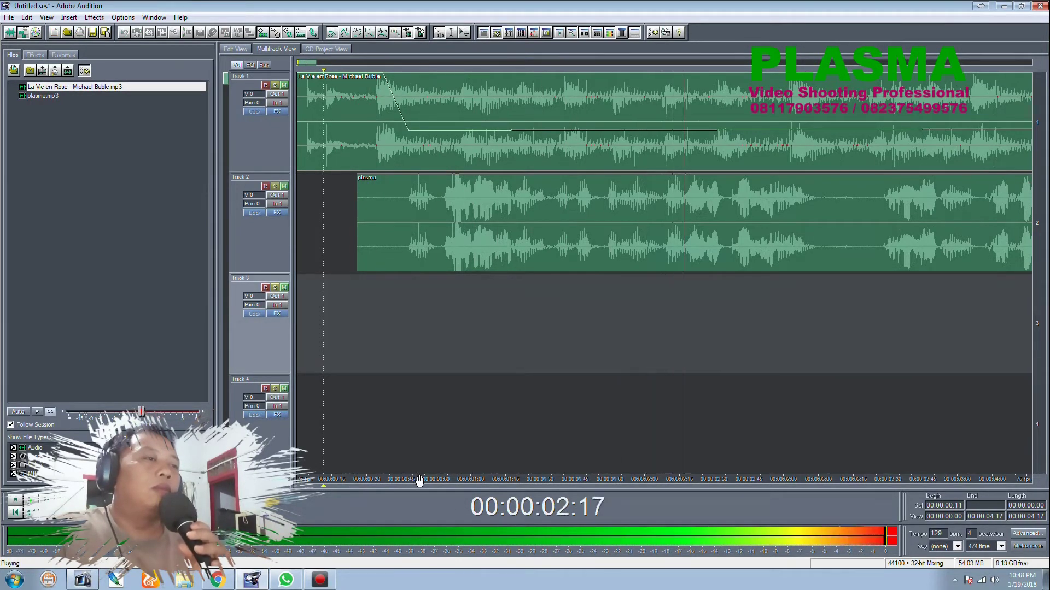
scroll(447, 480, "down", 5)
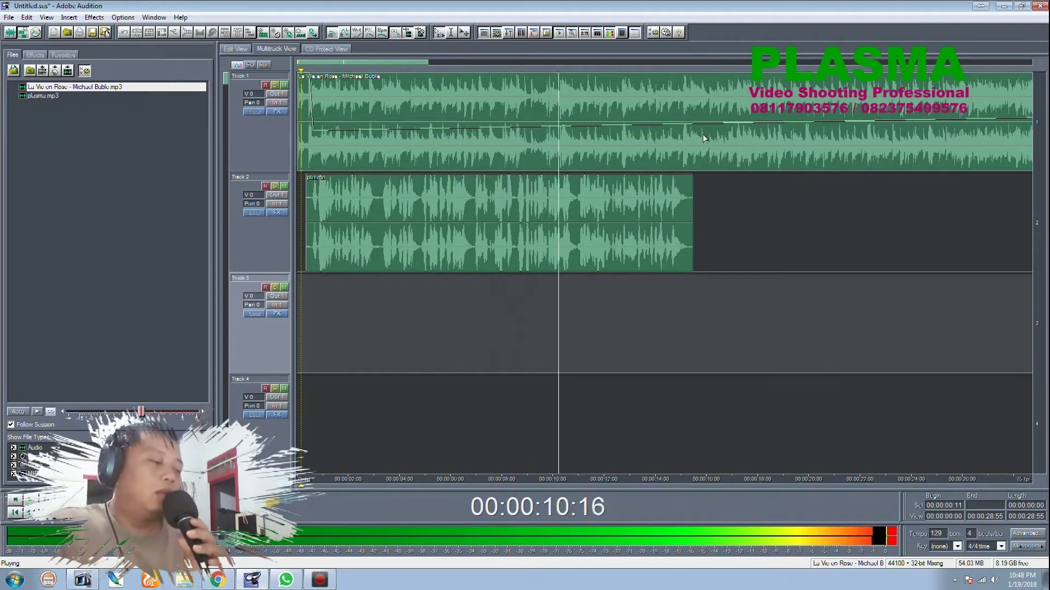
key("space")
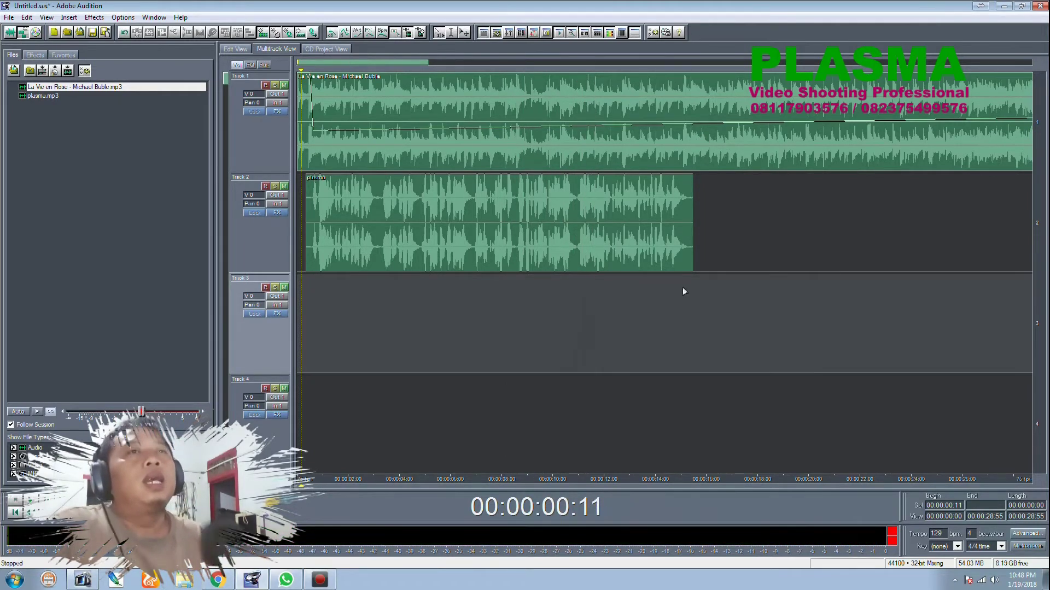
Delete the middle of the Track 1 music from about 00:00:13:30 to 00:01:45:15
scroll(688, 485, "down", 5)
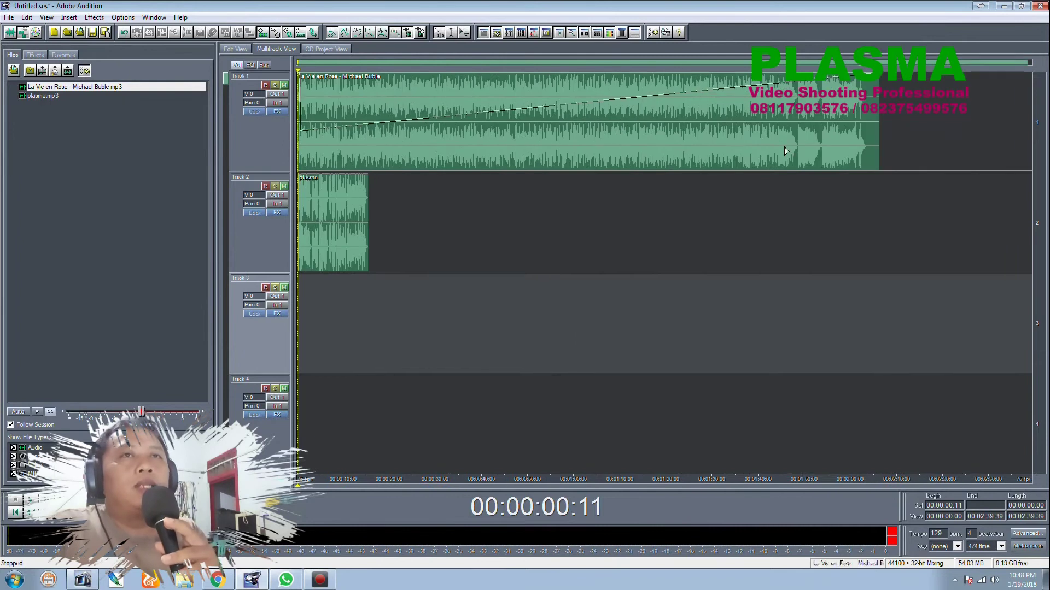
left_click_drag(783, 134, 358, 134)
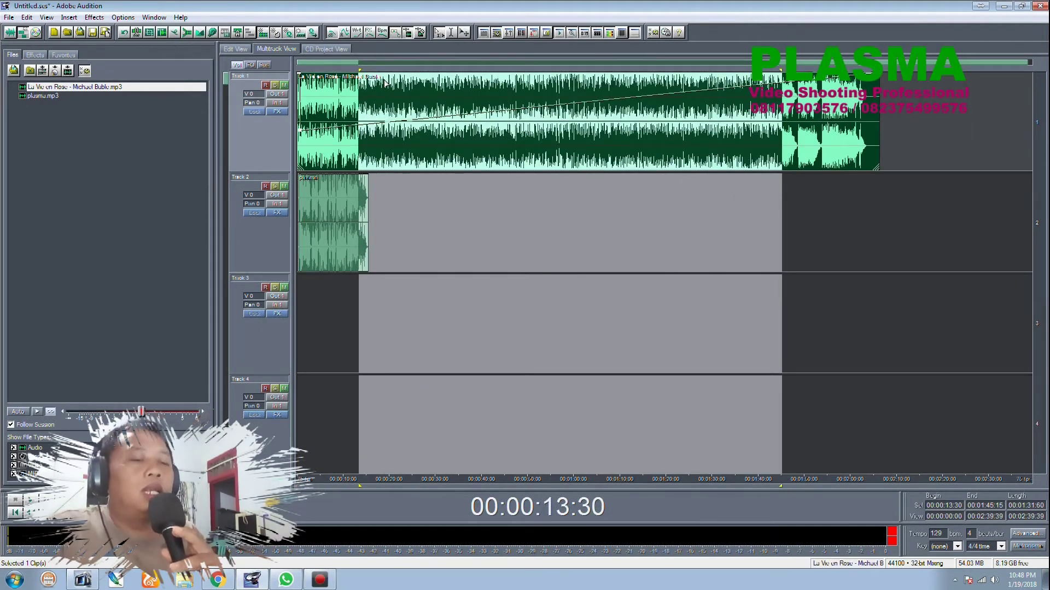
key("Delete")
Move the remaining closing section of the music to Track 3, starting at about 00:00:10:32 to overlap the end of the narration
left_click(792, 128)
left_click_drag(822, 131, 384, 317)
left_click(349, 389)
scroll(356, 488, "up", 6)
left_click_drag(356, 488, 500, 489)
left_click_drag(531, 350, 371, 332)
left_click_drag(531, 332, 597, 334)
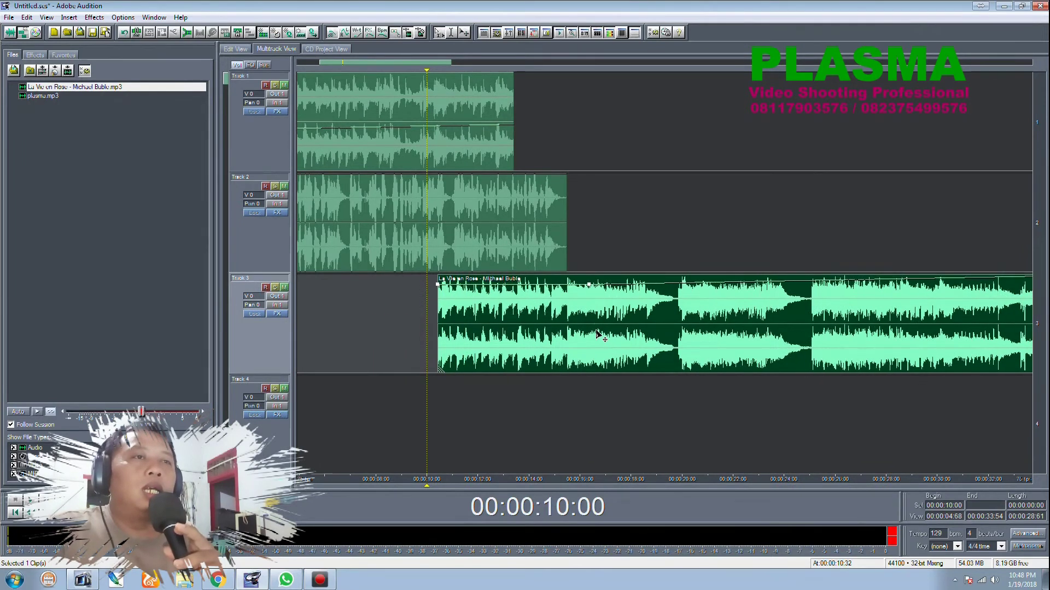
Shape the Track 3 music's volume envelope to fade in to about 31%, stay low under the narration and rise to full at its end
left_click_drag(590, 288, 576, 280)
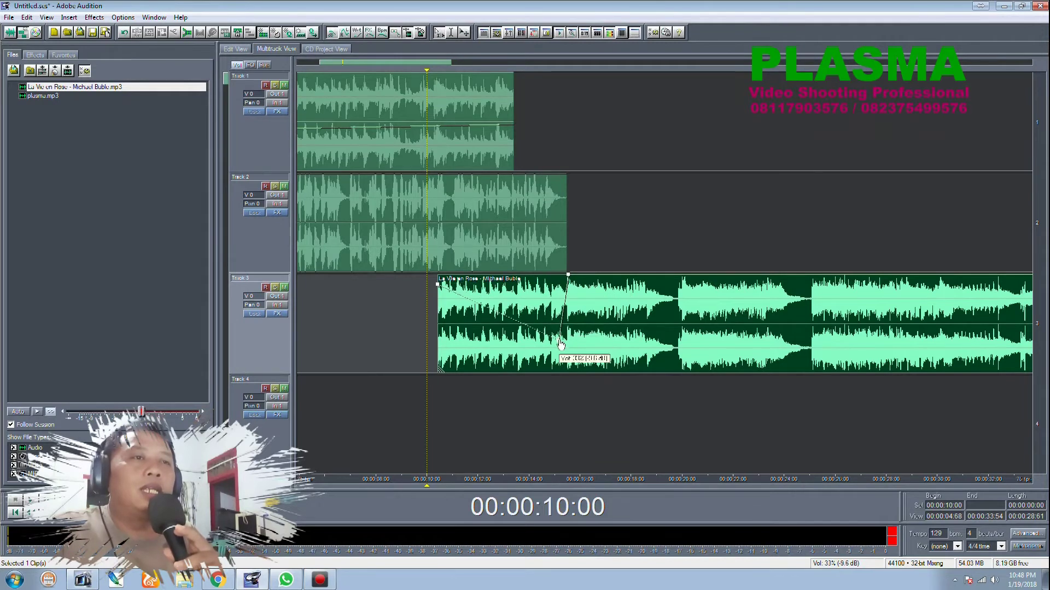
left_click_drag(438, 288, 459, 353)
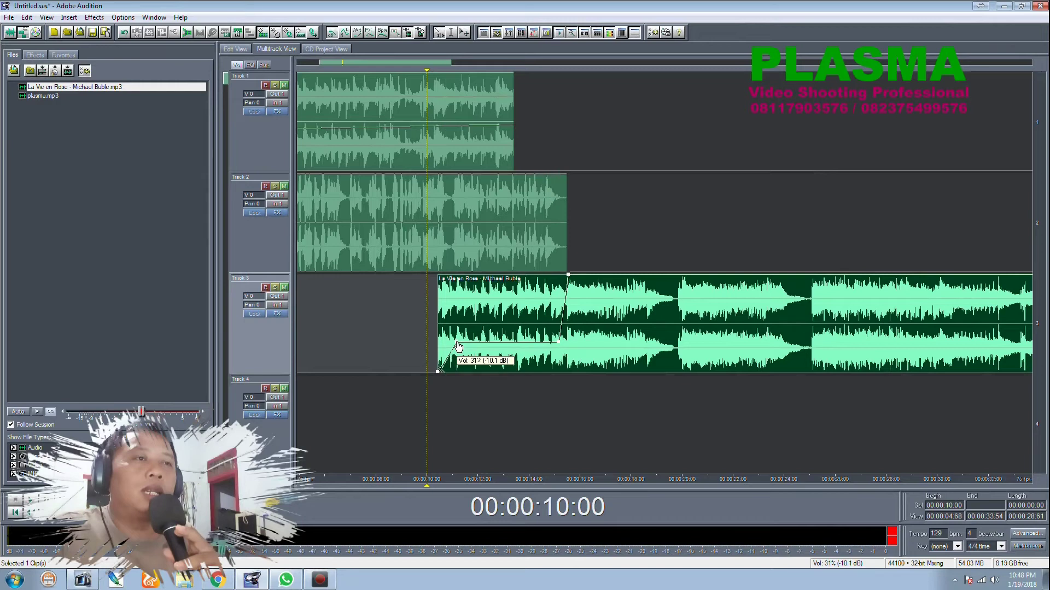
Fade the Track 1 music out to silence from about 00:00:10:69 and play the crossfade from about 00:00:08:33 past the narration's end
left_click(451, 145)
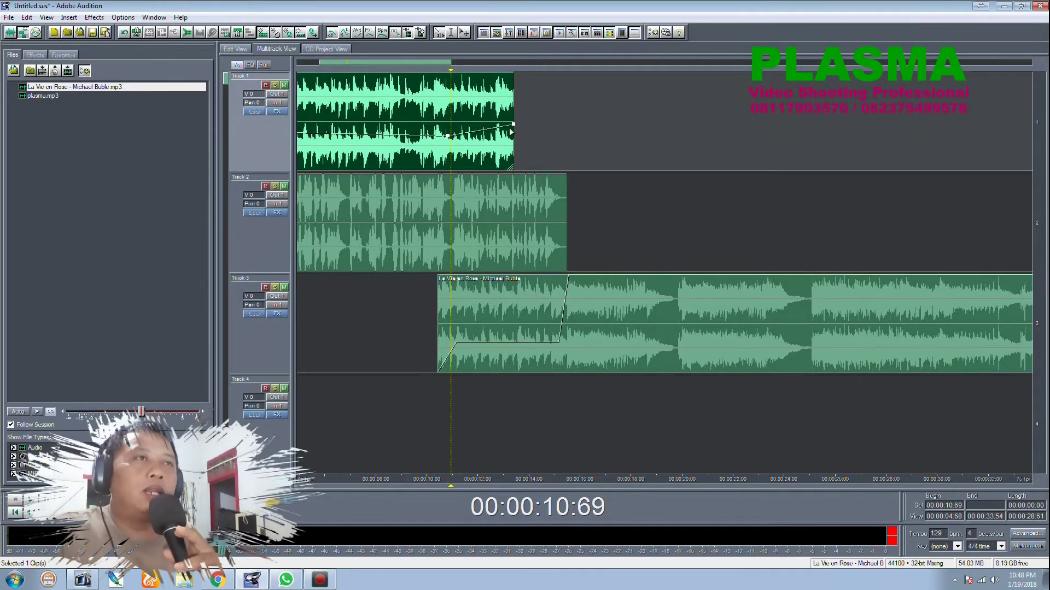
left_click_drag(515, 128, 477, 181)
left_click(387, 374)
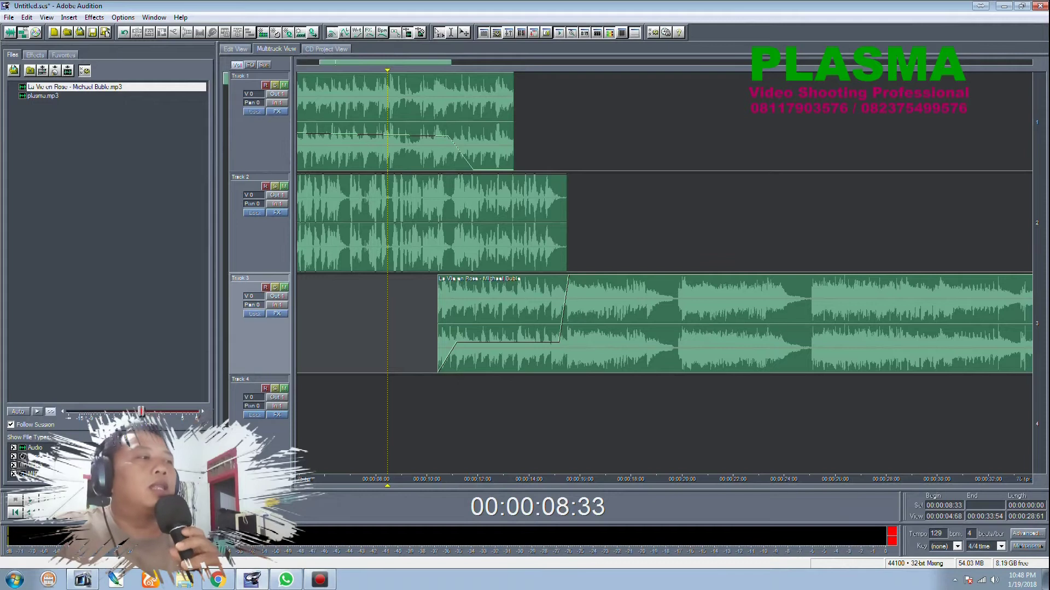
key("space")
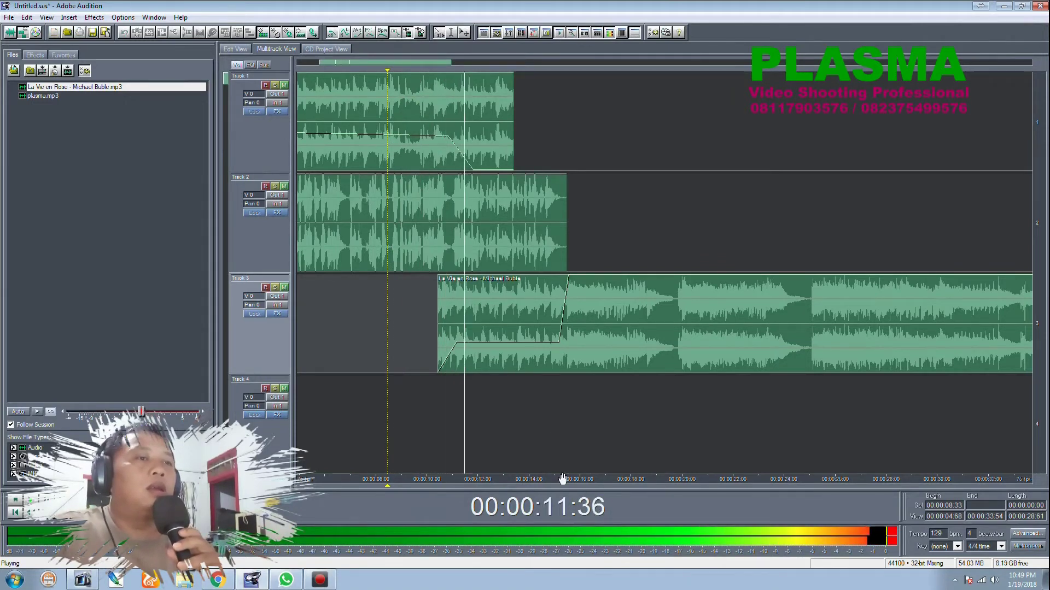
scroll(564, 486, "down", 1)
left_click_drag(563, 486, 450, 483)
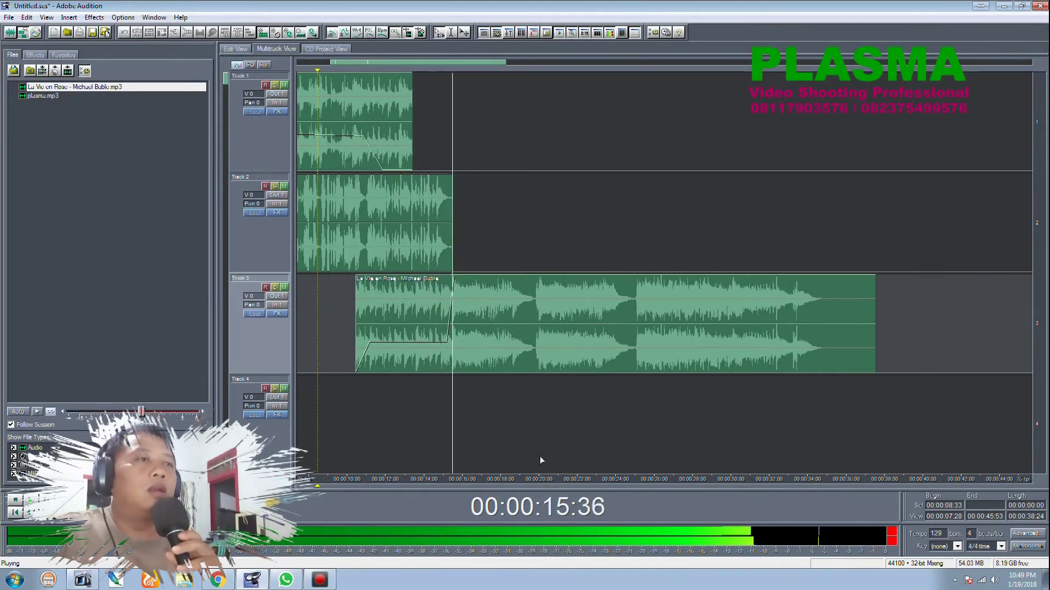
left_click(441, 453)
key("space")
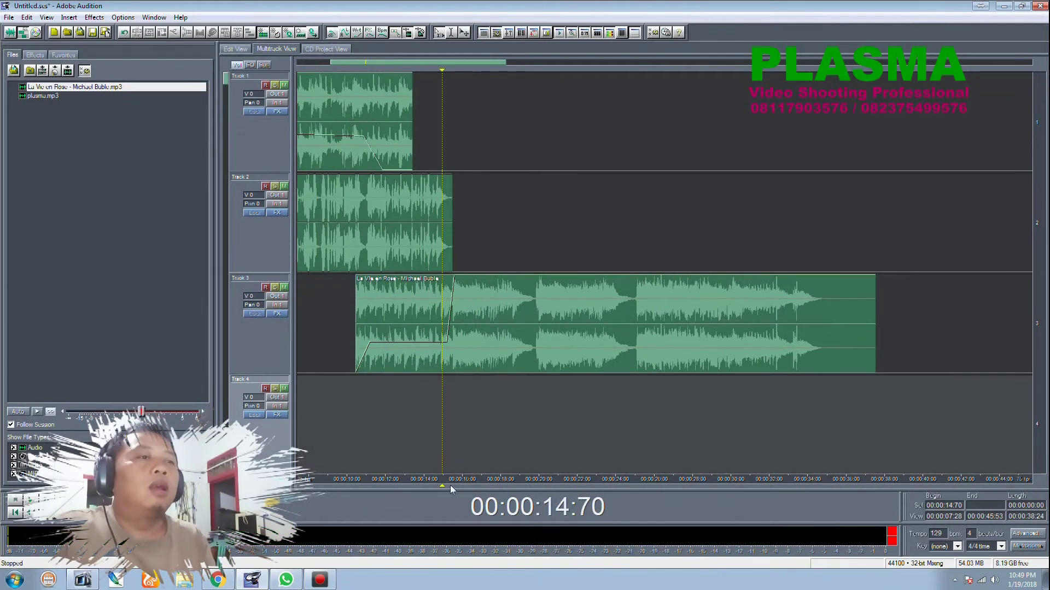
Shift the Track 3 music's volume rise slightly earlier so it begins just before the narration clip ends
scroll(450, 484, "up", 2)
left_click_drag(497, 337, 479, 347)
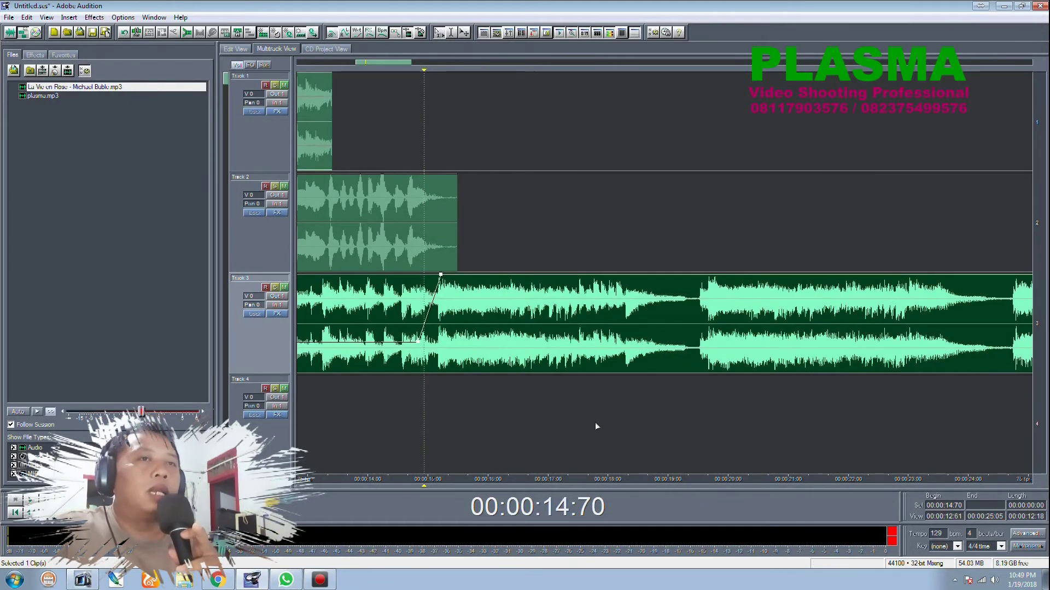
scroll(610, 481, "down", 2)
left_click(642, 428)
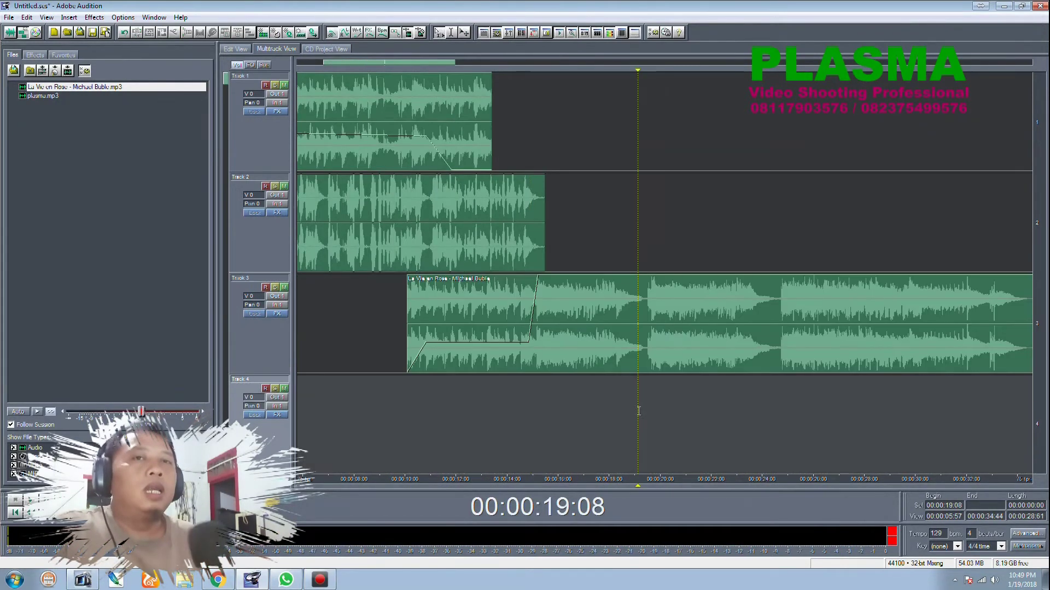
Play the mix from 00:00:19:08 and again from 00:00:14:20 to check the Track 3 music's rise and closing section
key("space")
left_click(775, 309)
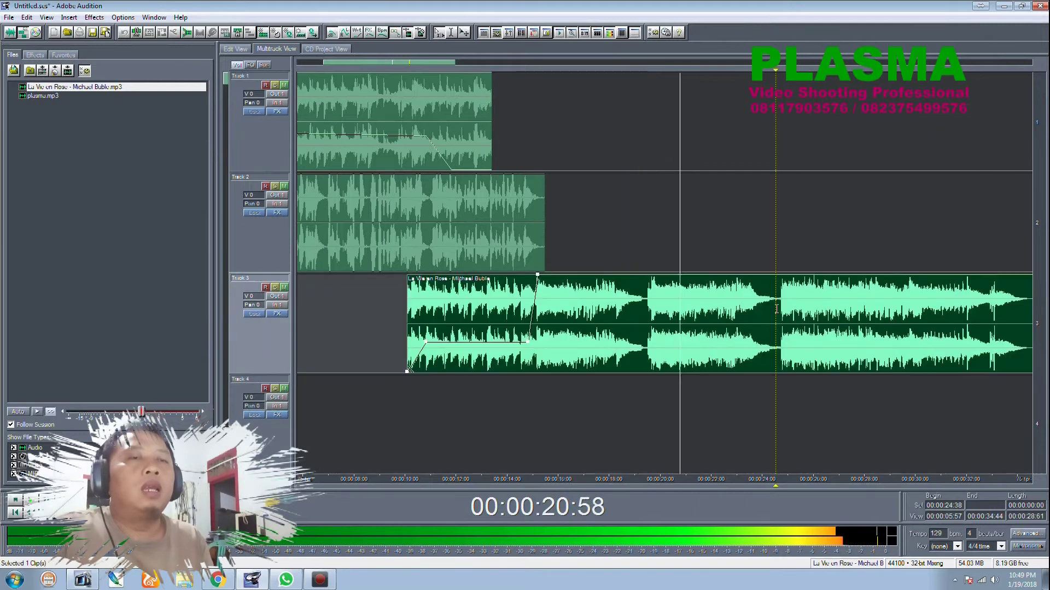
key("space")
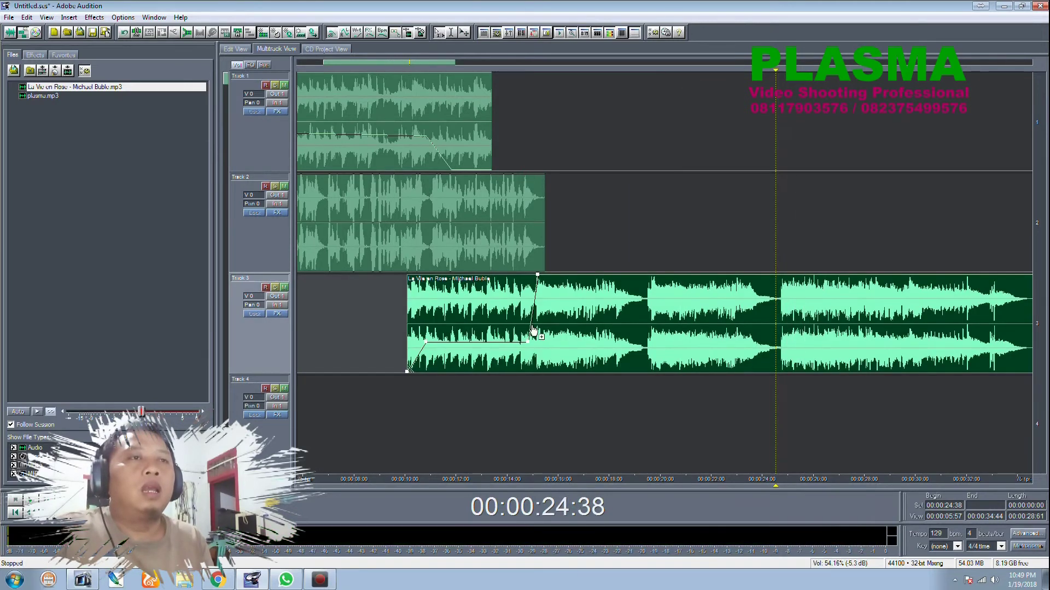
key("space")
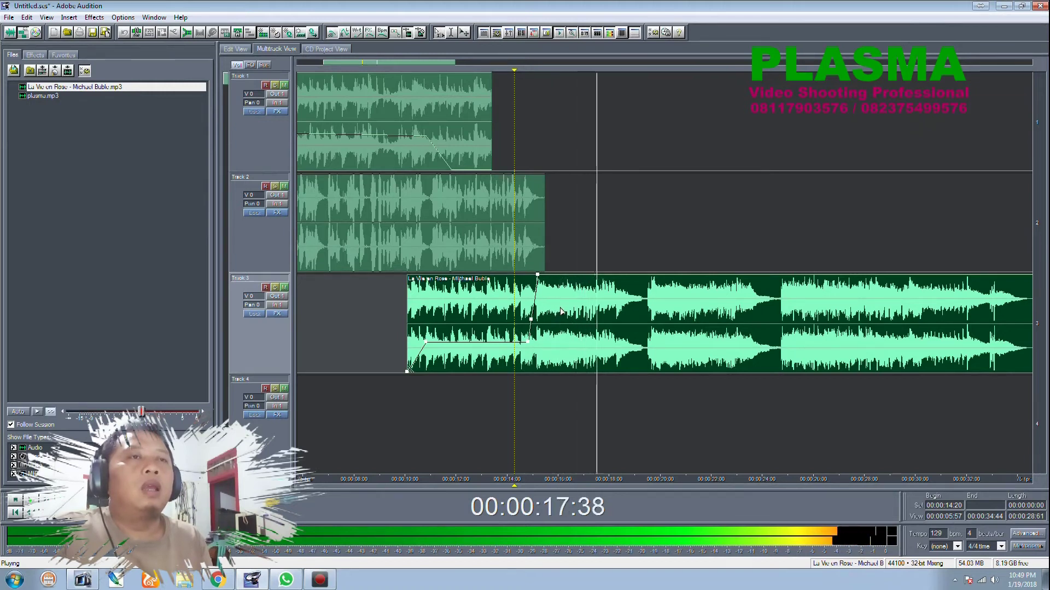
key("space")
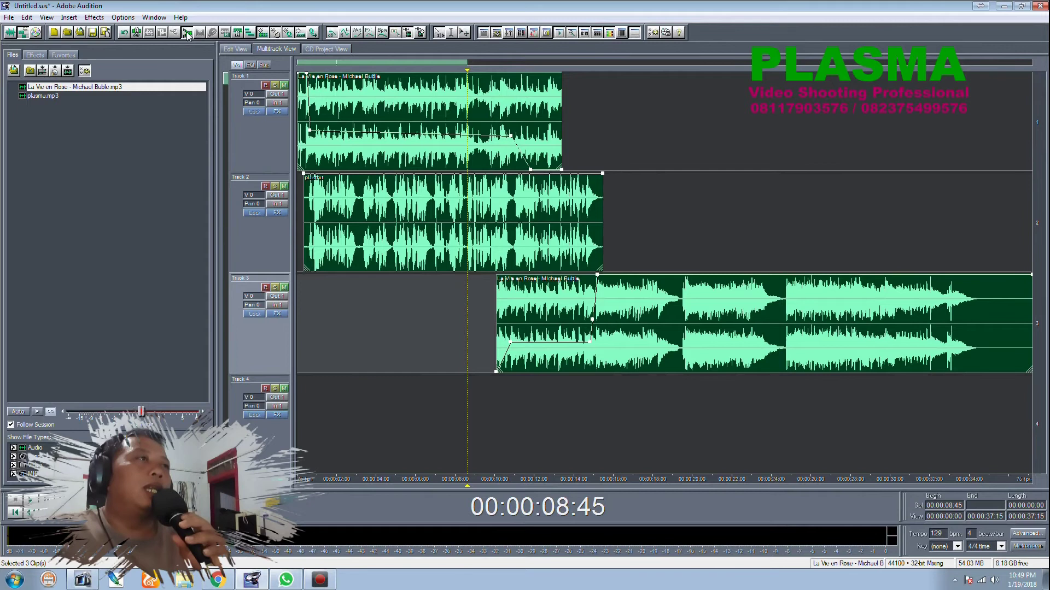
Mix down the three selected clips on Tracks 1 to 3 into a new file and play the mixdown from its start
left_click(187, 33)
left_click(537, 312)
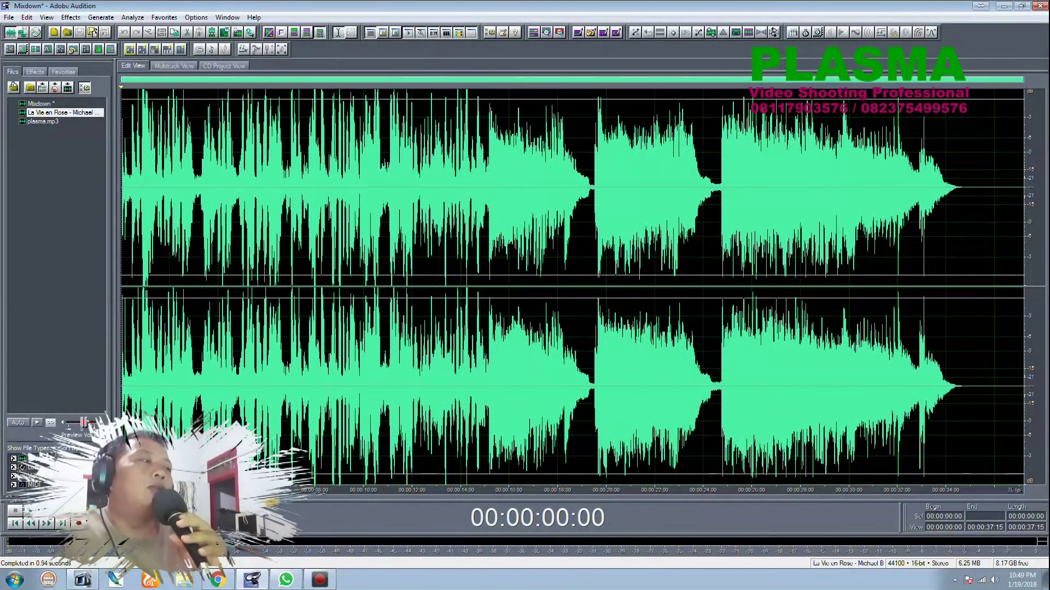
key("space")
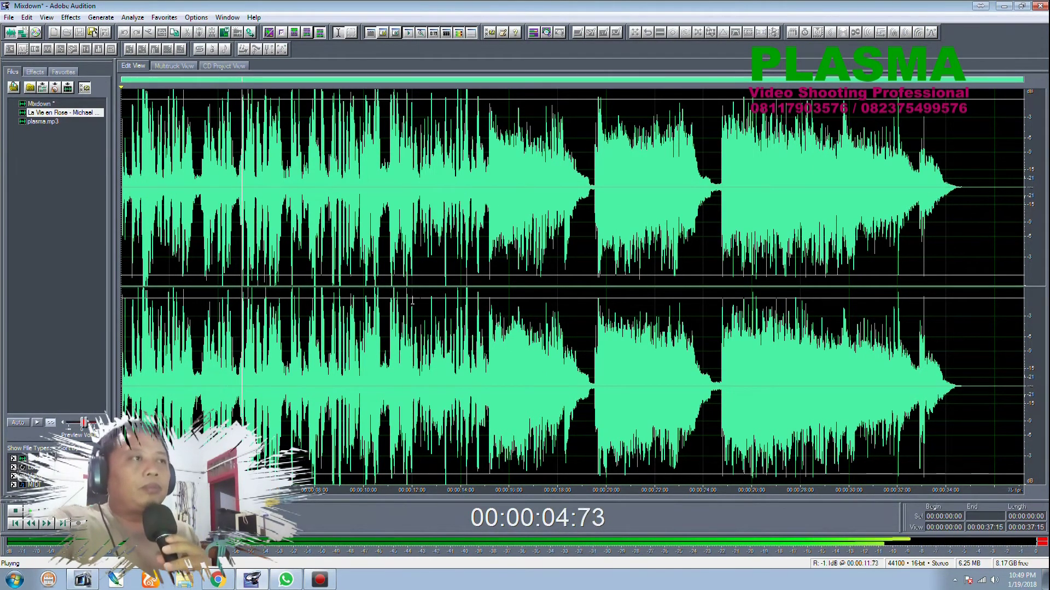
left_click(342, 294)
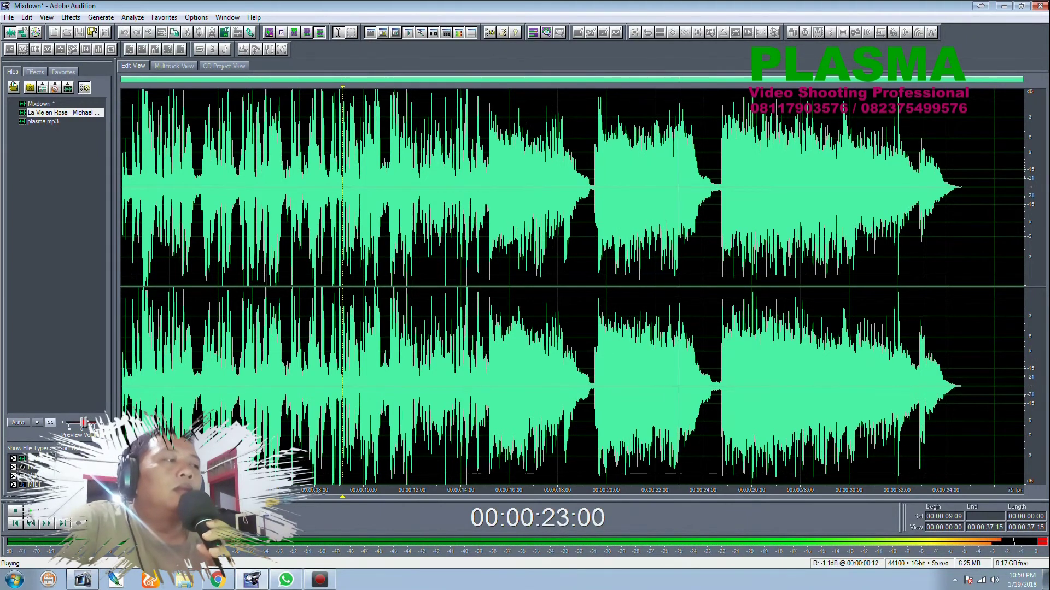
key("space")
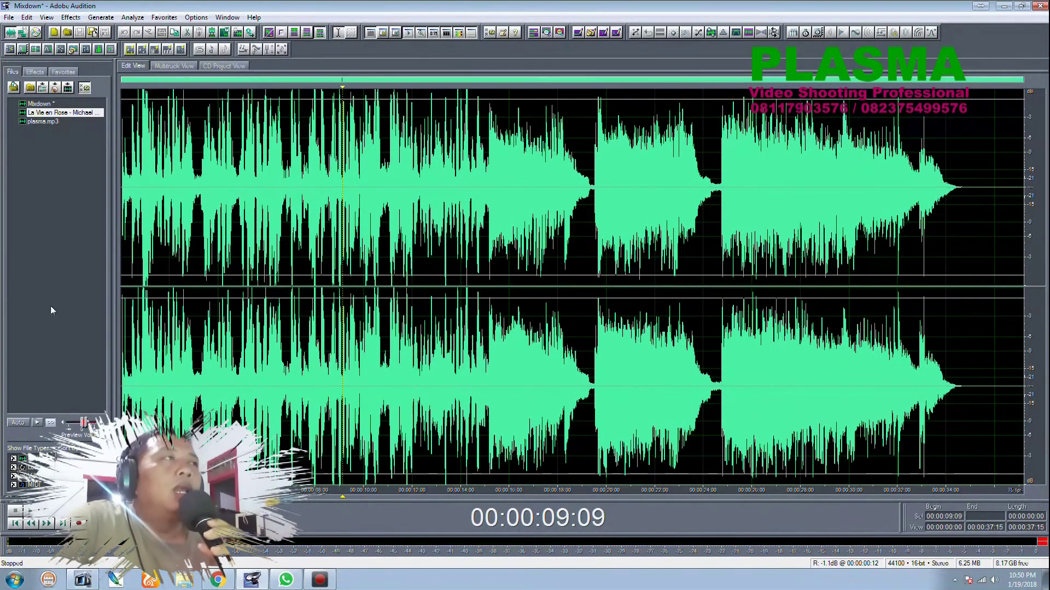
Save the mixdown as Plasma Ok in My Documents in mp3PRO (FhG) format
left_click(93, 33)
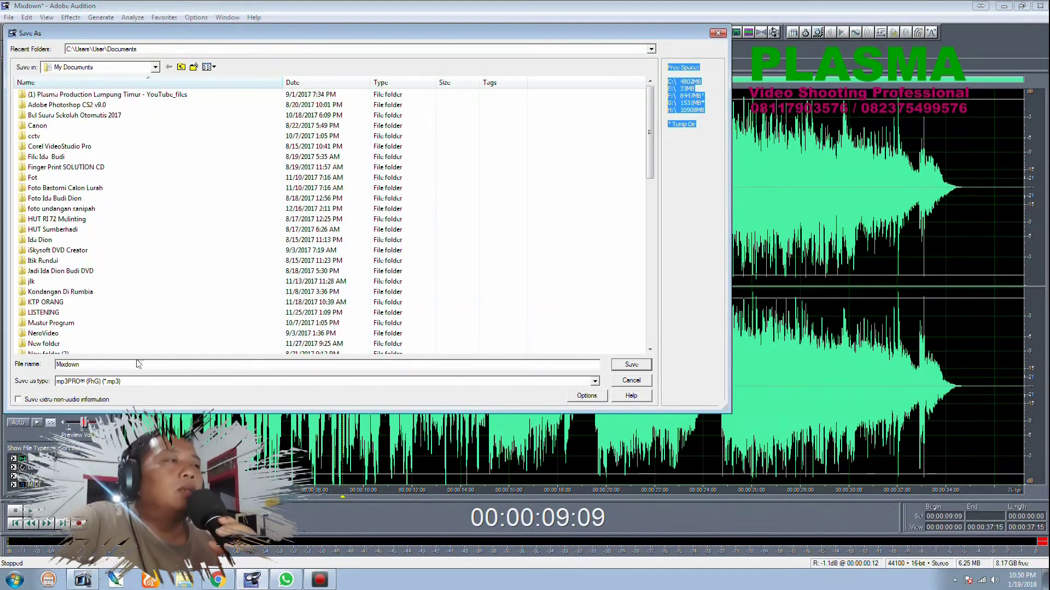
type("Pla")
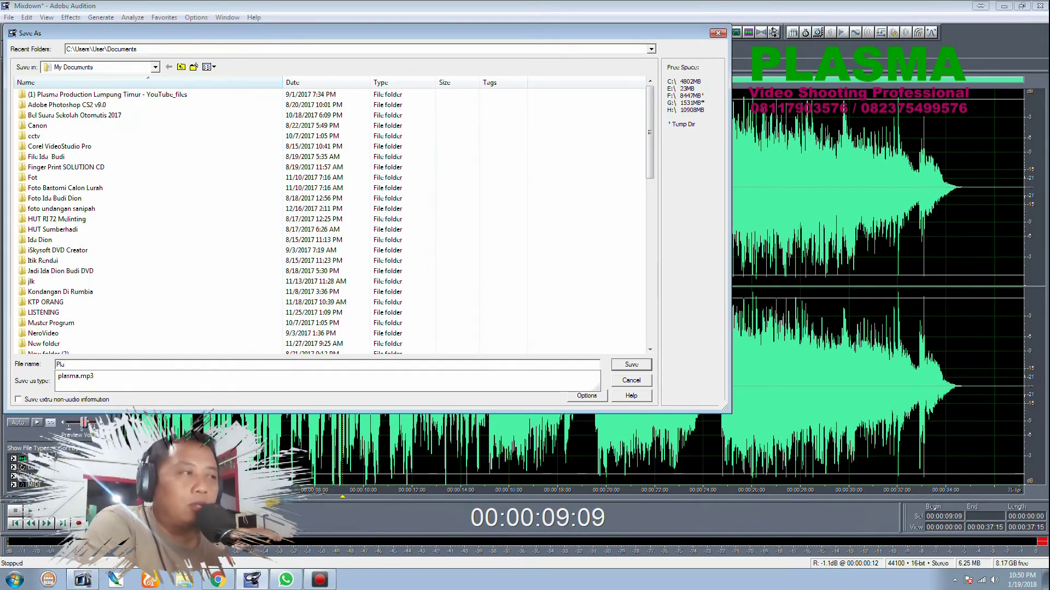
type("sma Ok")
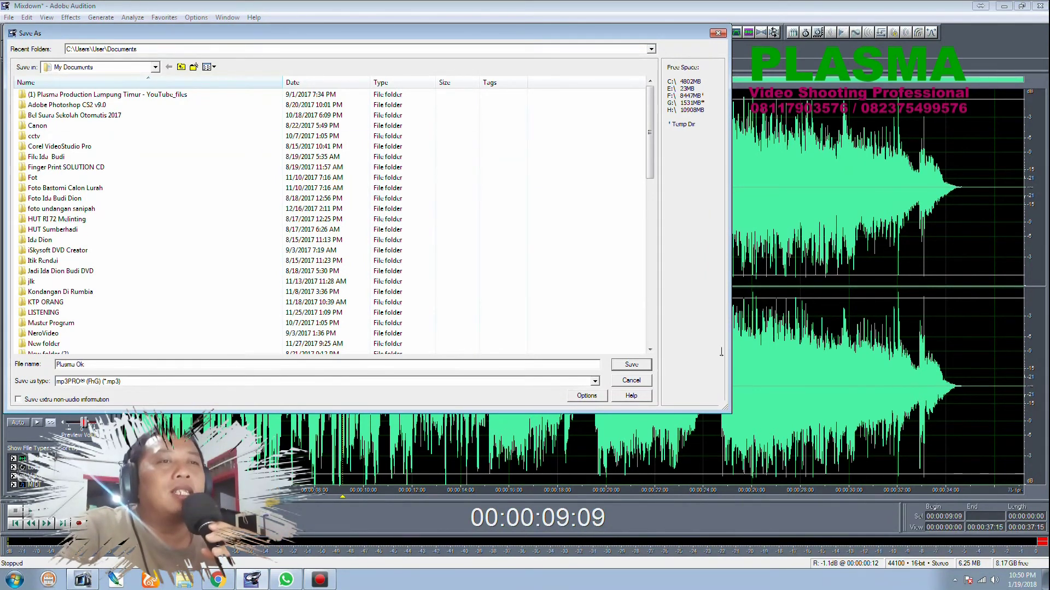
left_click(648, 367)
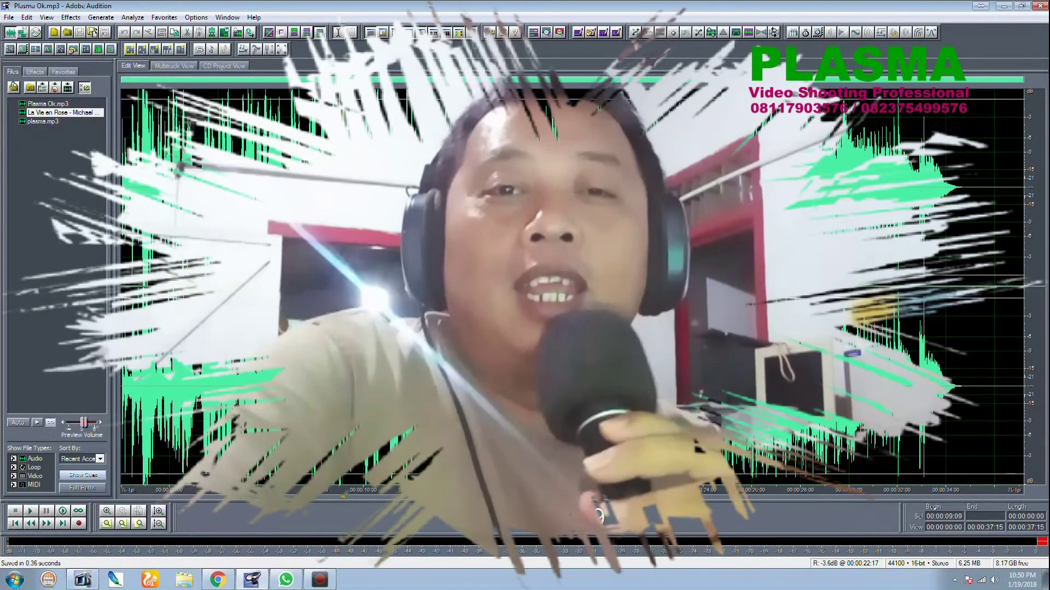